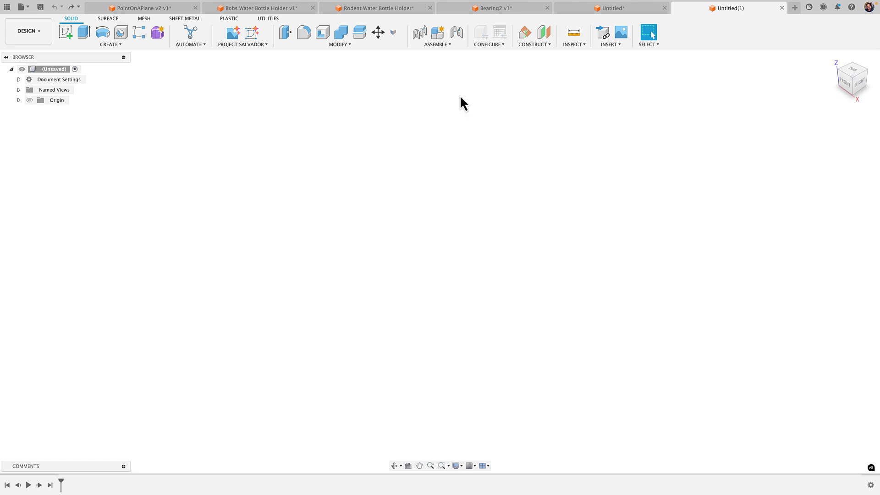
Open a new blank design tab in Fusion
{"action": "left_click", "coordinate": [436, 45]}
Start a new sketch on the front (XZ) plane
{"action": "left_click", "coordinate": [65, 35]}
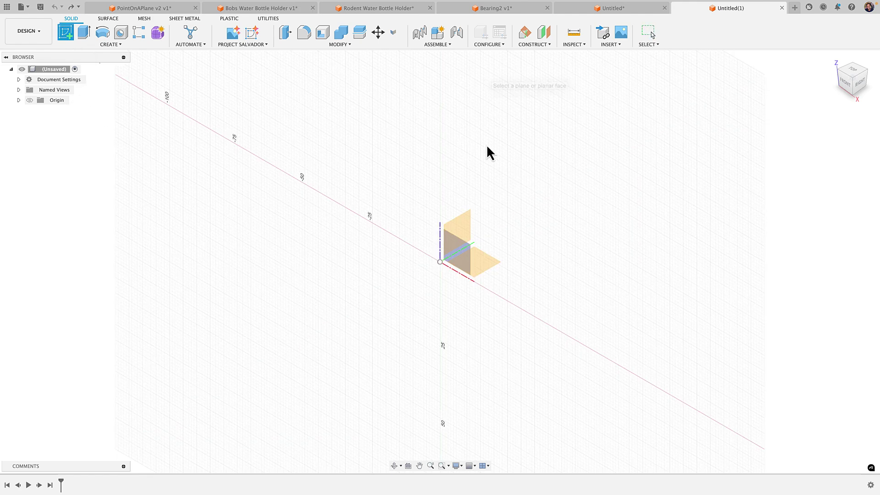
{"action": "left_click", "coordinate": [465, 252]}
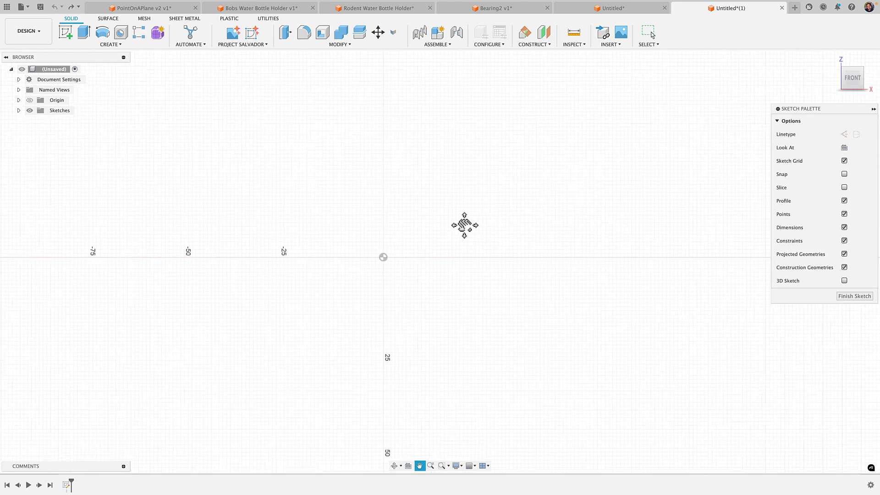
{"action": "scroll", "coordinate": [513, 241], "scroll_direction": "up", "scroll_amount": 4}
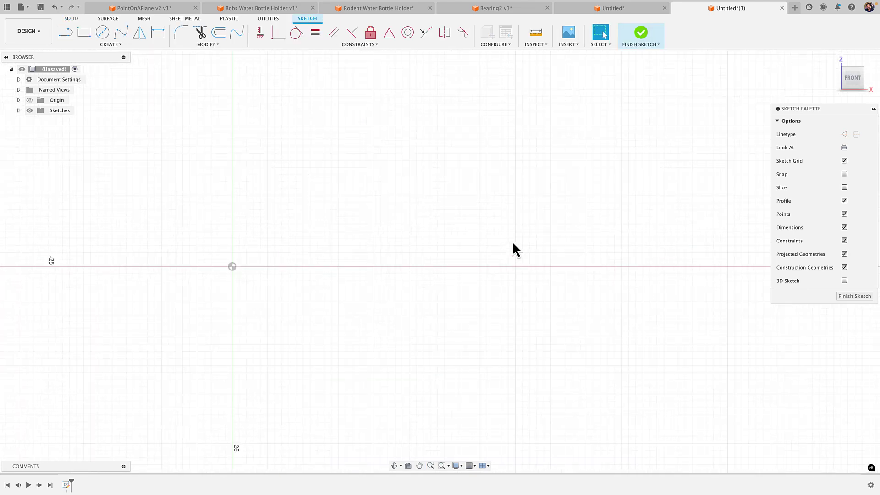
Draw a 10 × 10 center rectangle up and to the right of the origin
{"action": "left_click", "coordinate": [102, 44]}
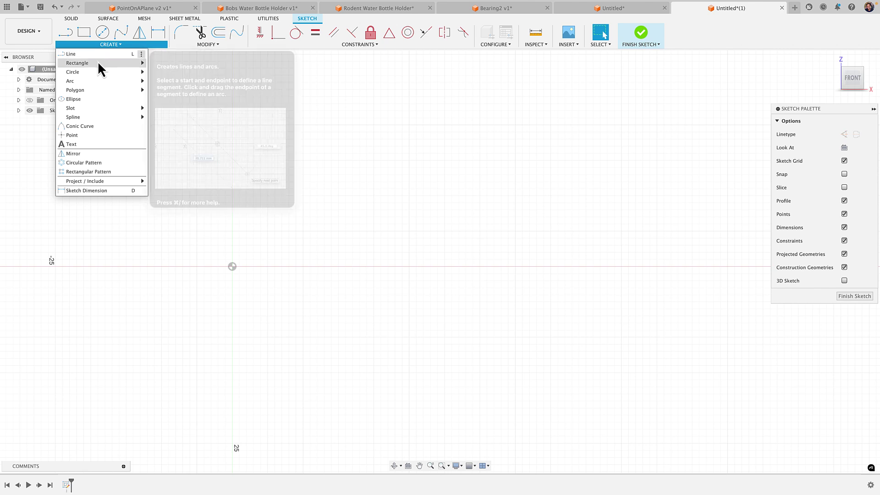
{"action": "mouse_move", "coordinate": [97, 61]}
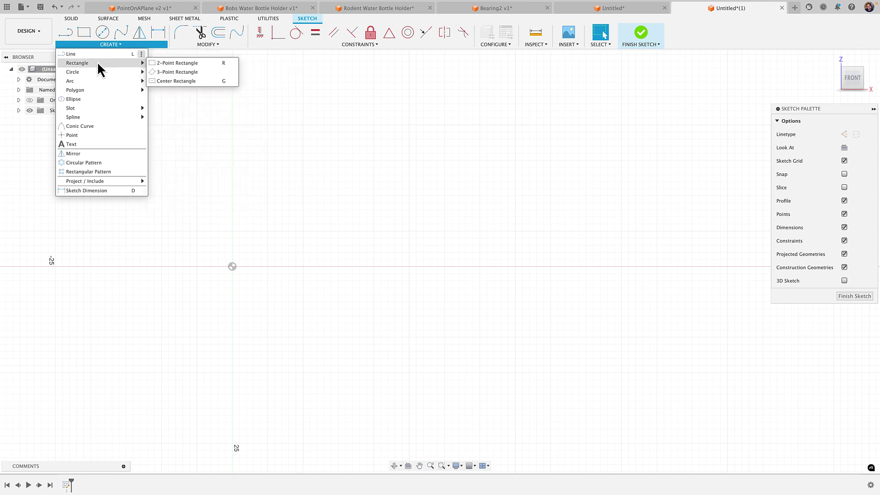
{"action": "left_click", "coordinate": [170, 79]}
{"action": "left_click", "coordinate": [319, 239]}
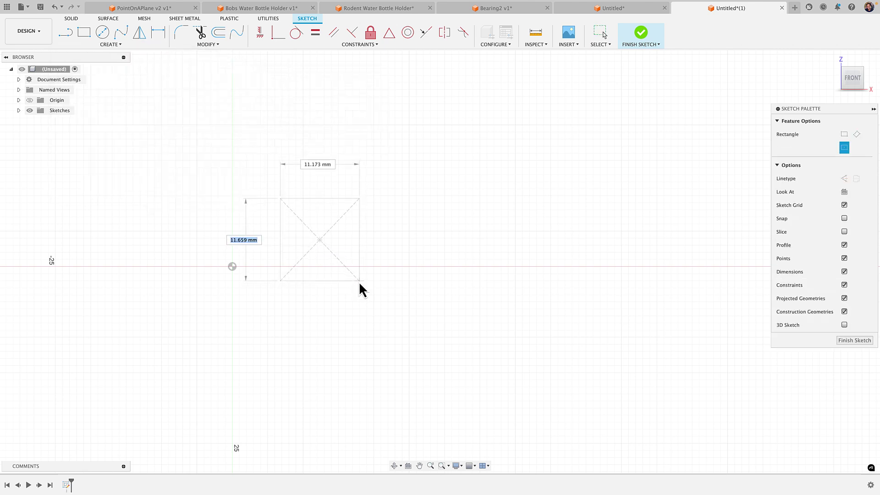
{"action": "type", "text": "10"}
{"action": "key", "text": "Tab"}
{"action": "type", "text": "10"}
{"action": "key", "text": "Return"}
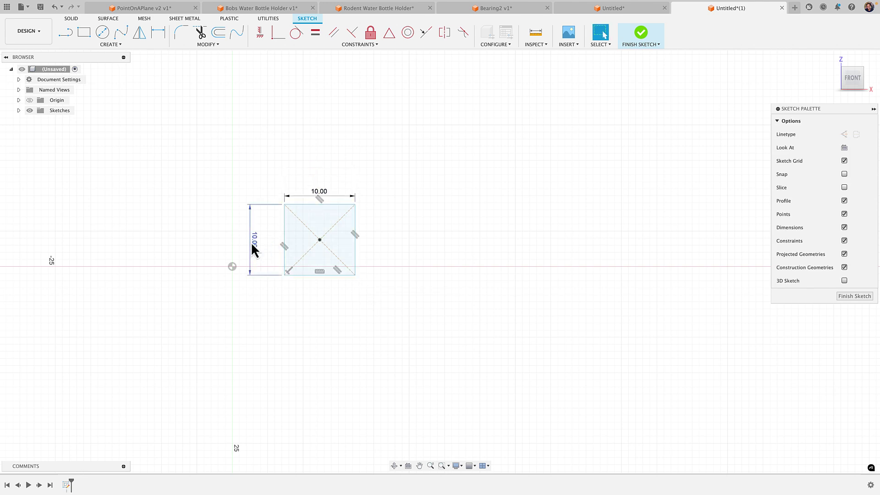
Rotate the 10 × 10 square 45° about its own centre with Move/Copy
{"action": "scroll", "coordinate": [273, 245], "scroll_direction": "up", "scroll_amount": 3}
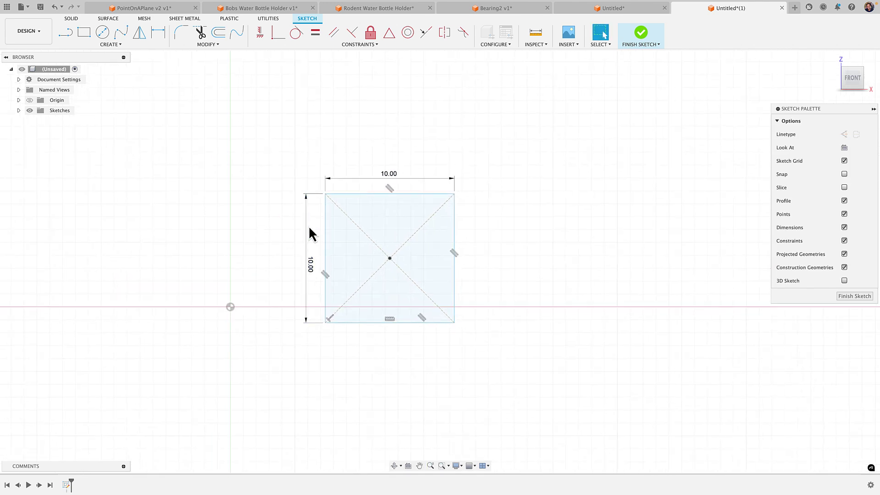
{"action": "left_click_drag", "start_coordinate": [289, 160], "coordinate": [541, 459]}
{"action": "right_click", "coordinate": [516, 241]}
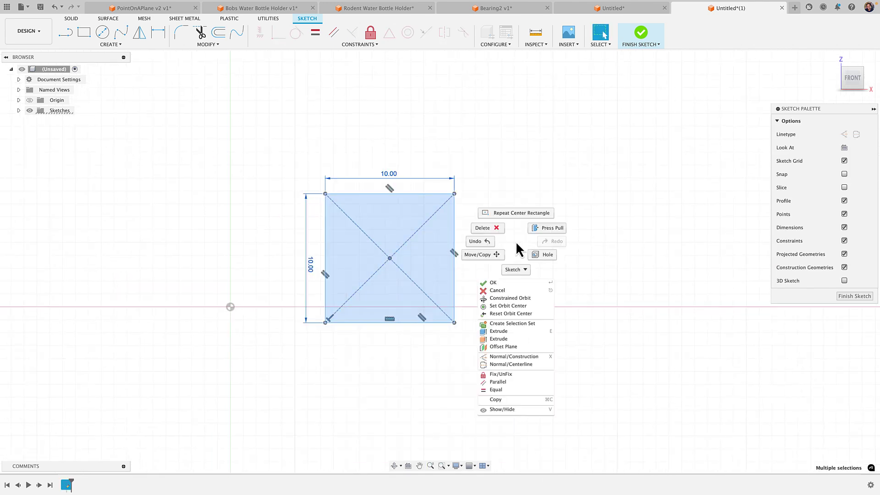
{"action": "left_click", "coordinate": [492, 255]}
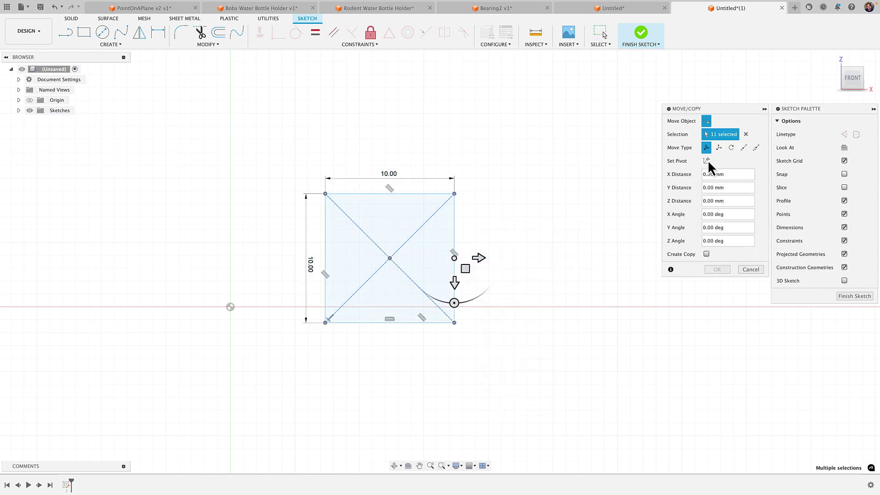
{"action": "left_click_drag", "start_coordinate": [454, 258], "coordinate": [390, 258]}
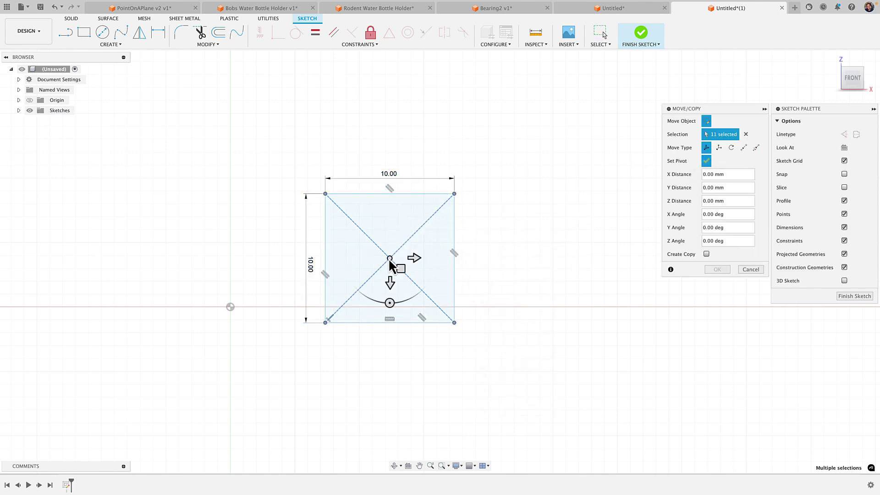
{"action": "left_click", "coordinate": [706, 161]}
{"action": "left_click_drag", "start_coordinate": [730, 116], "coordinate": [591, 112]}
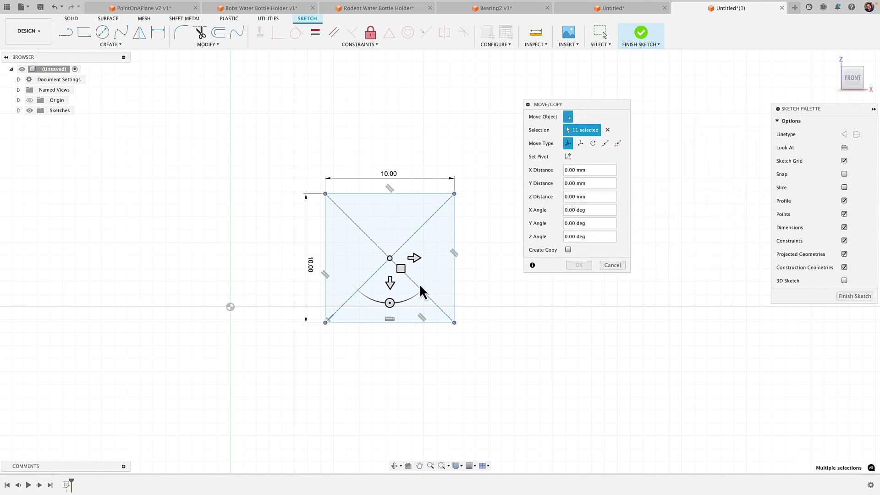
{"action": "left_click_drag", "start_coordinate": [390, 303], "coordinate": [370, 298]}
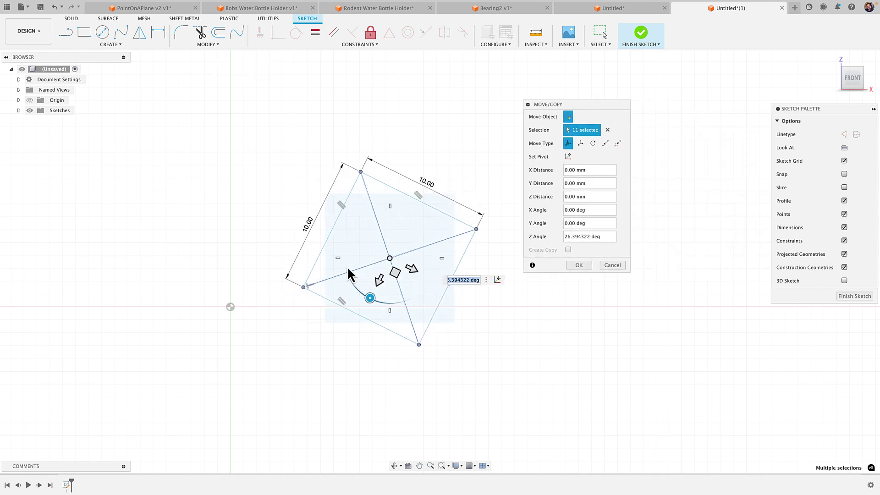
{"action": "type", "text": "45"}
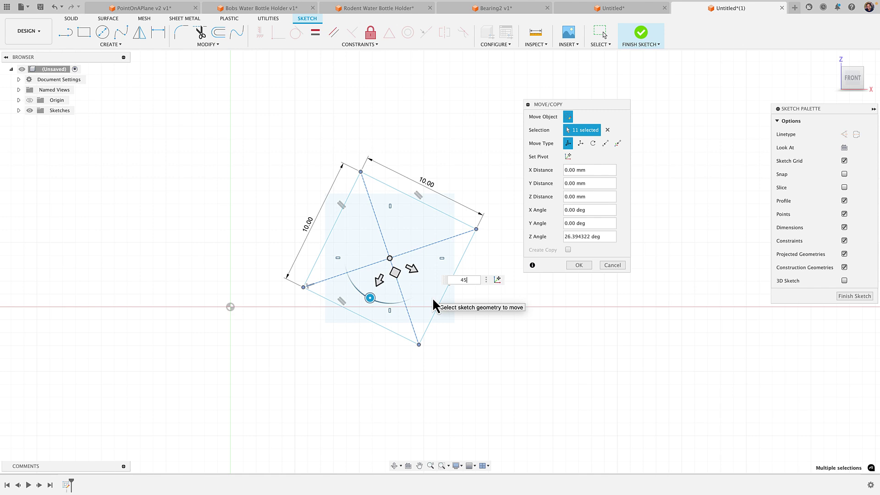
{"action": "key", "text": "Return"}
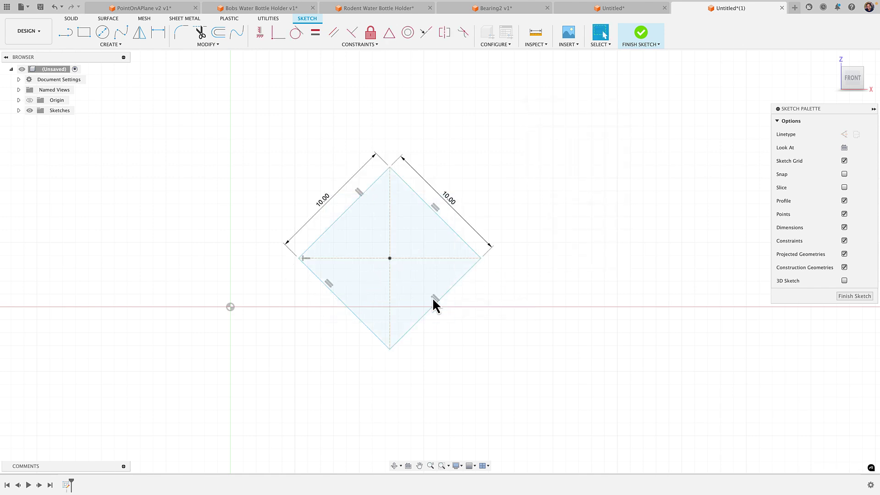
Constrain the diamond's diagonal vertical and its centre level with the origin
{"action": "mouse_move", "coordinate": [402, 260]}
{"action": "left_mouse_down"}
{"action": "mouse_move", "coordinate": [413, 271]}
{"action": "mouse_move", "coordinate": [405, 267]}
{"action": "left_mouse_up"}
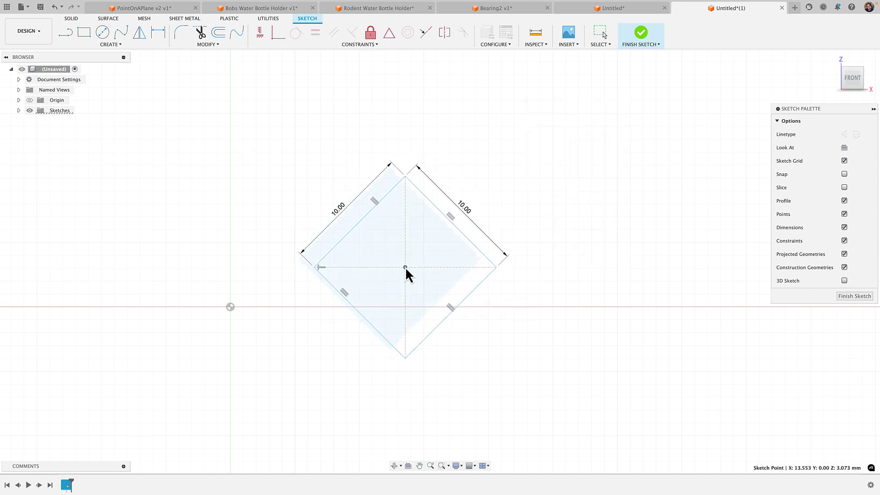
{"action": "left_click", "coordinate": [260, 33]}
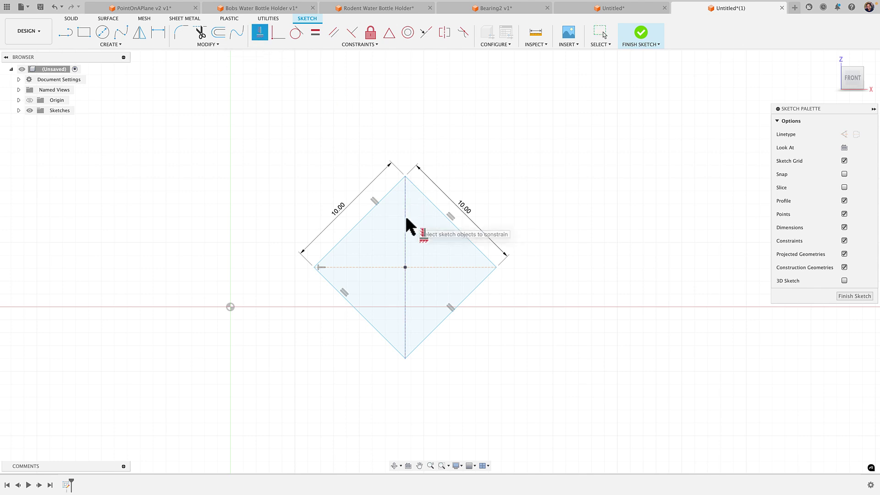
{"action": "left_click", "coordinate": [405, 234]}
{"action": "key", "text": "Escape"}
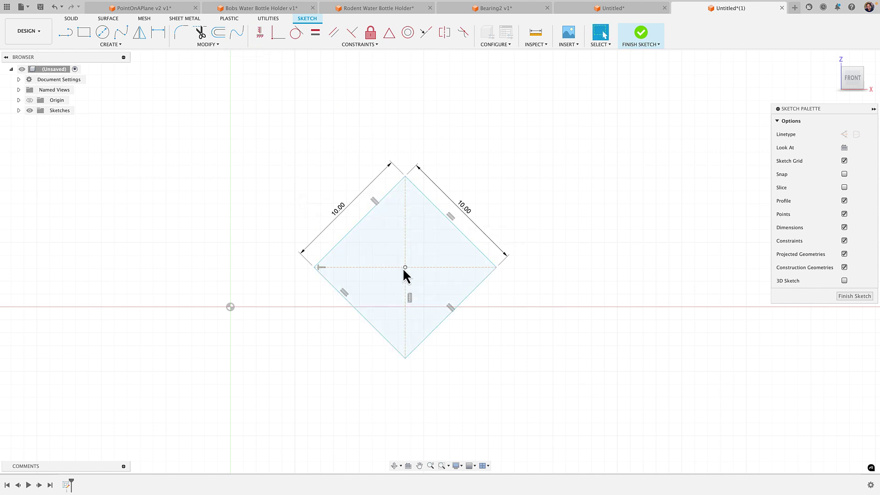
{"action": "left_click_drag", "start_coordinate": [403, 268], "coordinate": [402, 296]}
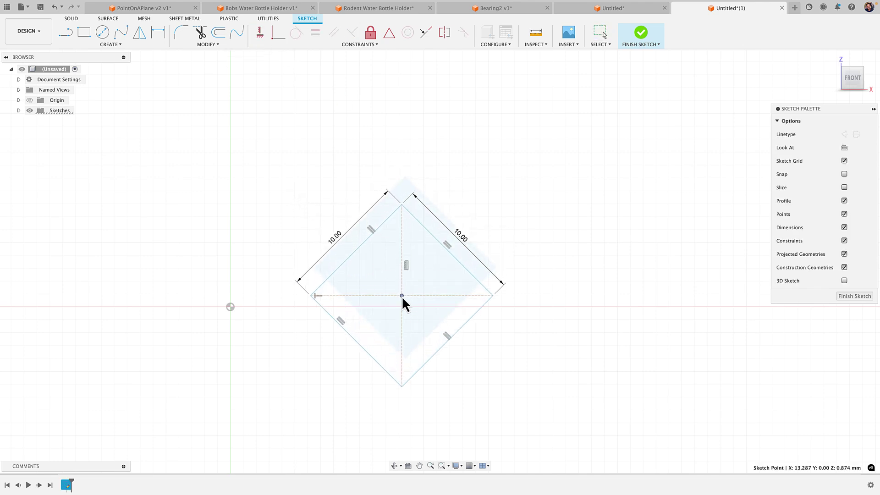
{"action": "left_click", "coordinate": [193, 67]}
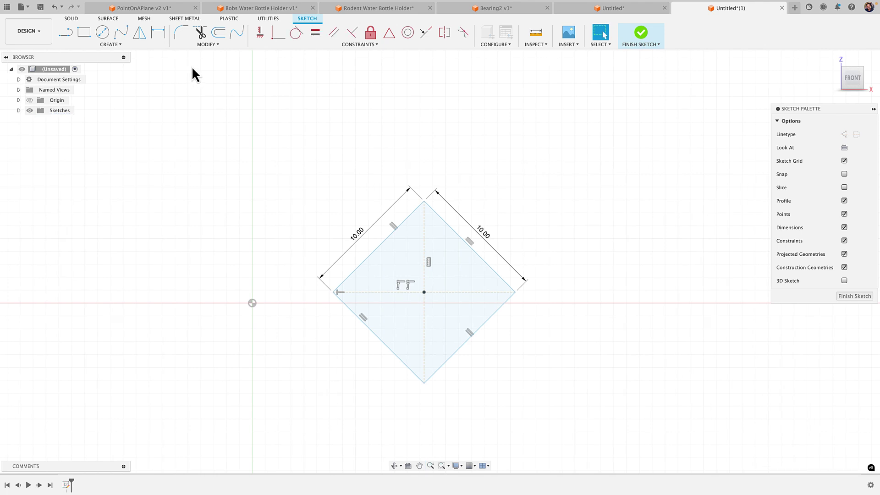
{"action": "left_click", "coordinate": [264, 37]}
{"action": "left_click", "coordinate": [424, 292]}
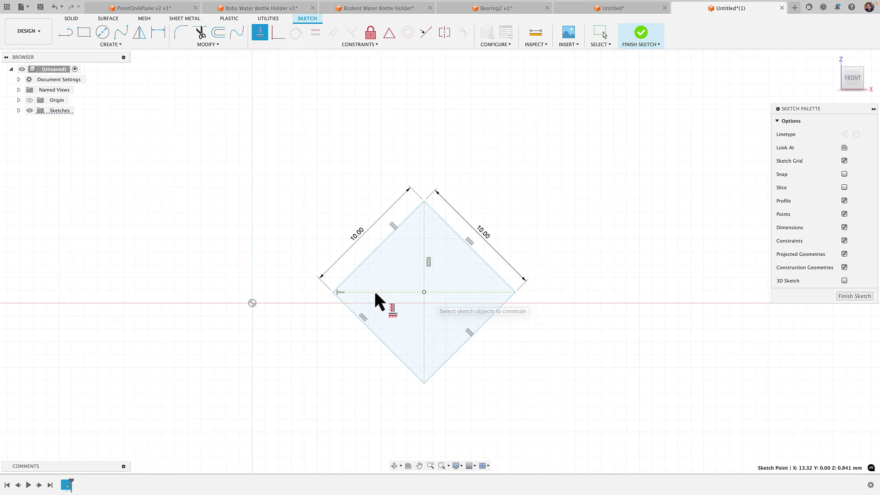
{"action": "left_click", "coordinate": [252, 303]}
Dimension the diamond's left corner 10 mm from the origin
{"action": "key", "text": "d"}
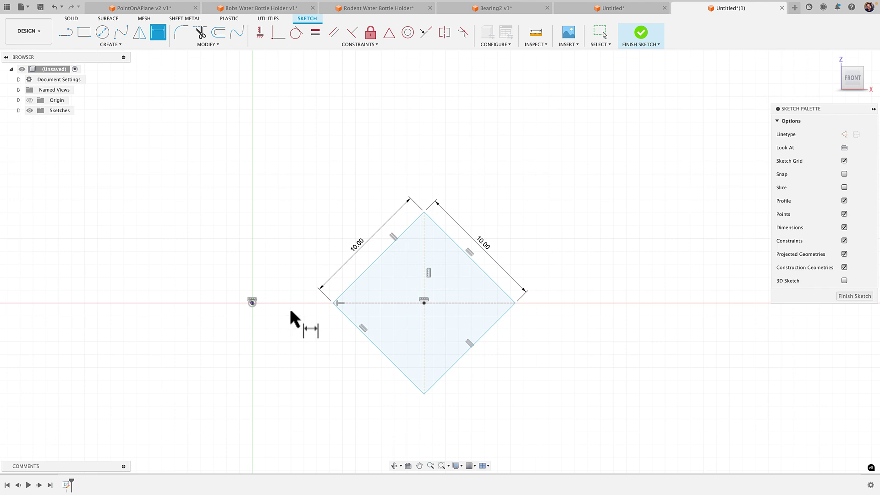
{"action": "left_click", "coordinate": [252, 303]}
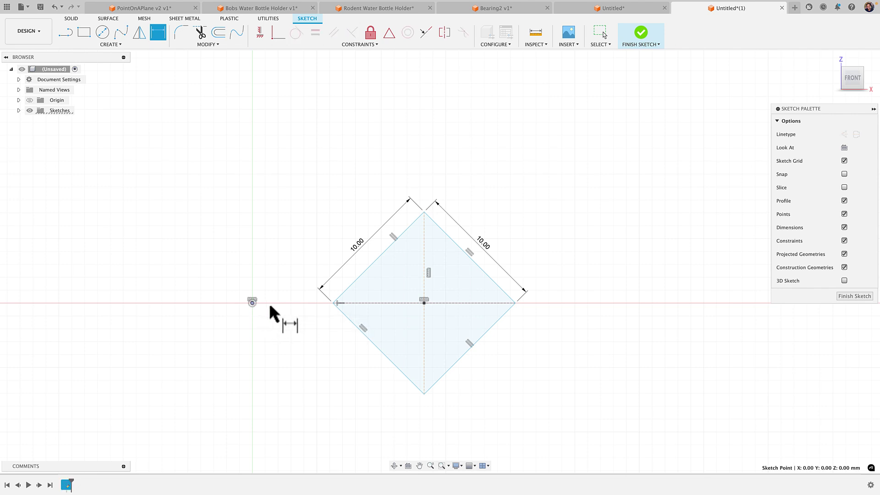
{"action": "left_click", "coordinate": [334, 304]}
{"action": "left_click", "coordinate": [318, 328]}
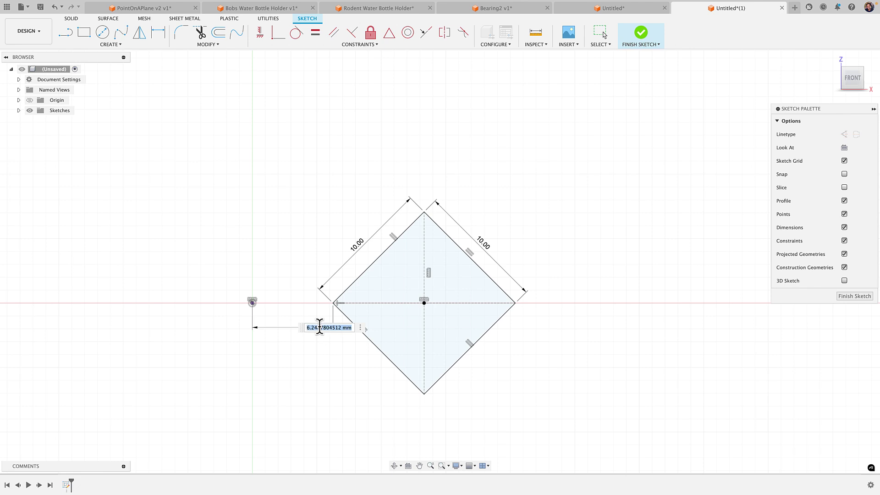
{"action": "type", "text": "10"}
{"action": "key", "text": "Return"}
{"action": "left_click", "coordinate": [487, 297]}
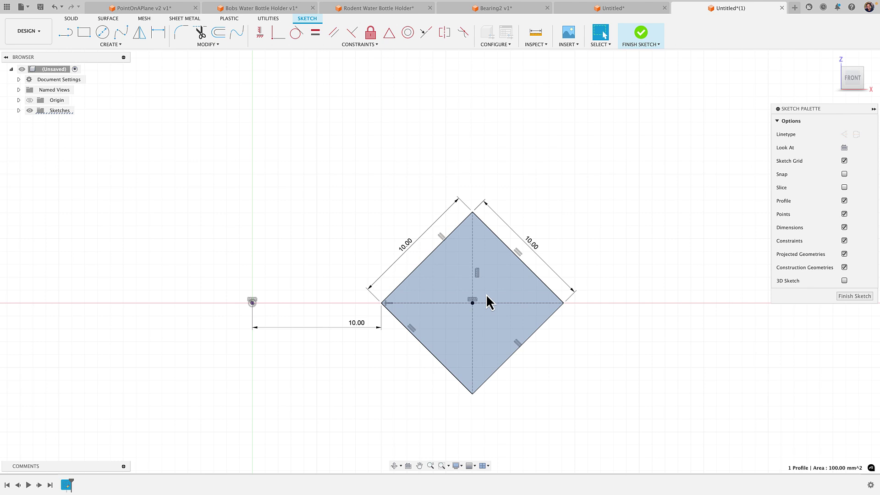
Finish the sketch, preview a symmetric extrude of about 5.6 mm, and cancel it
{"action": "left_click", "coordinate": [654, 39]}
{"action": "key", "text": "e"}
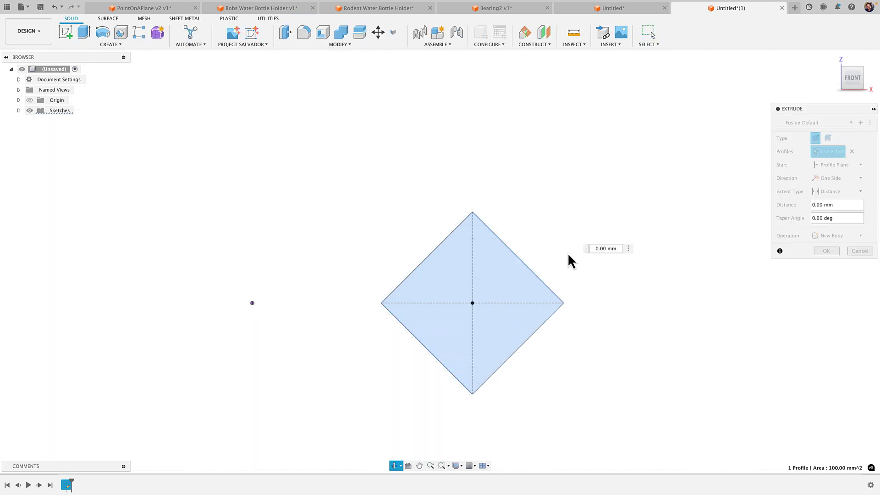
{"action": "left_click_drag", "start_coordinate": [788, 117], "coordinate": [646, 126]}
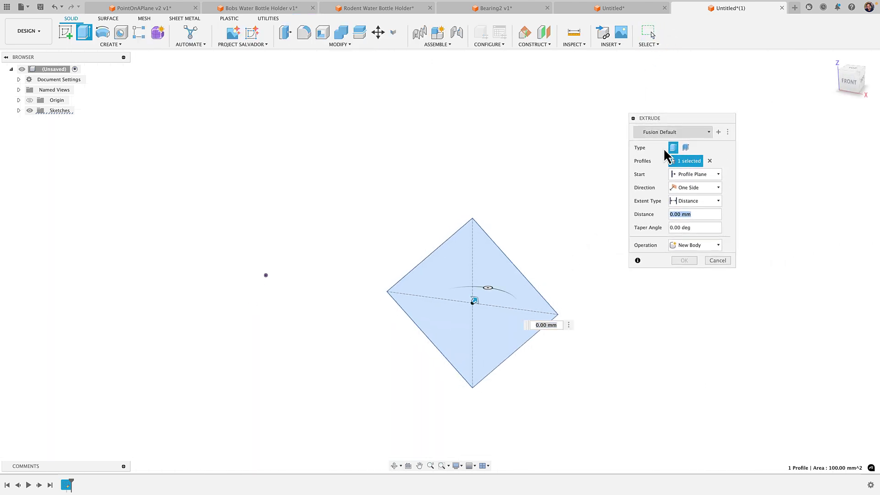
{"action": "left_click", "coordinate": [682, 203]}
{"action": "left_click", "coordinate": [686, 188]}
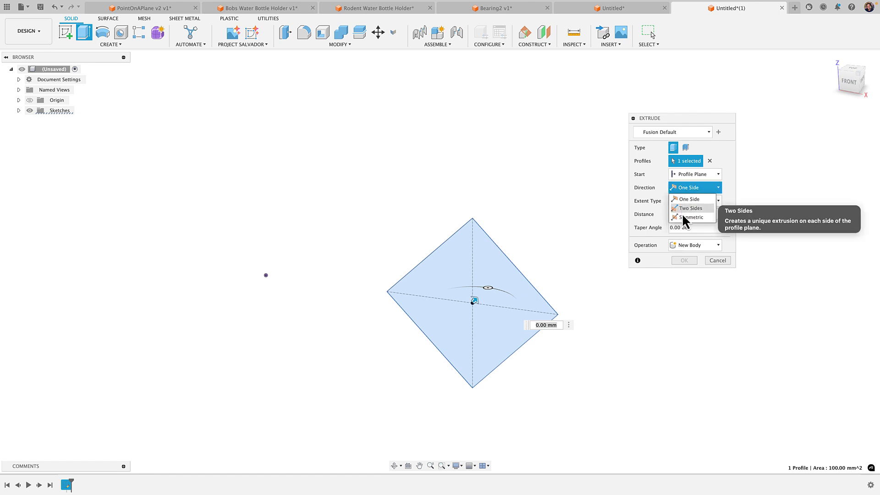
{"action": "left_click", "coordinate": [690, 217]}
{"action": "middle_click_drag", "start_coordinate": [511, 191], "coordinate": [485, 299], "text": "shift"}
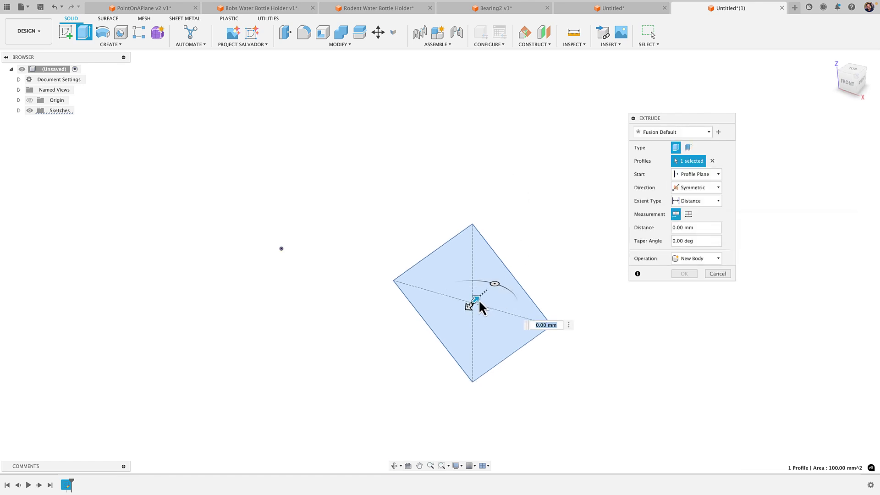
{"action": "left_click_drag", "start_coordinate": [480, 308], "coordinate": [513, 268]}
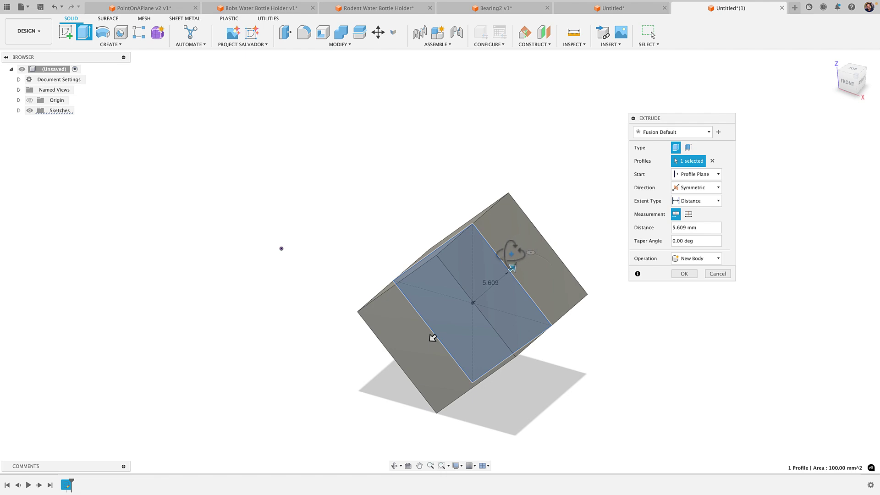
{"action": "mouse_move", "coordinate": [512, 268]}
{"action": "middle_mouse_down", "text": "shift"}
{"action": "mouse_move", "coordinate": [530, 240]}
{"action": "mouse_move", "coordinate": [485, 251]}
{"action": "middle_mouse_up", "text": "shift"}
{"action": "key", "text": "Escape"}
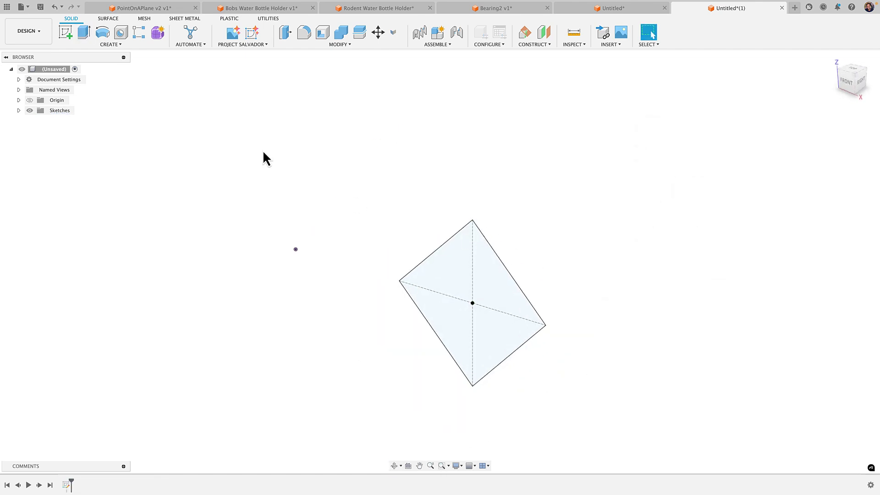
In the reopened sketch, draw a line through the diamond's centre from top-right to bottom-left edge
{"action": "double_click", "coordinate": [67, 485]}
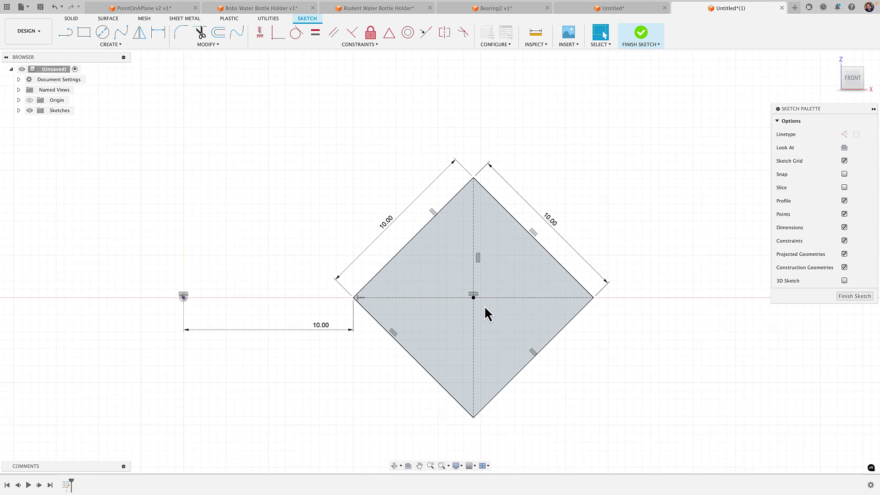
{"action": "key", "text": "l"}
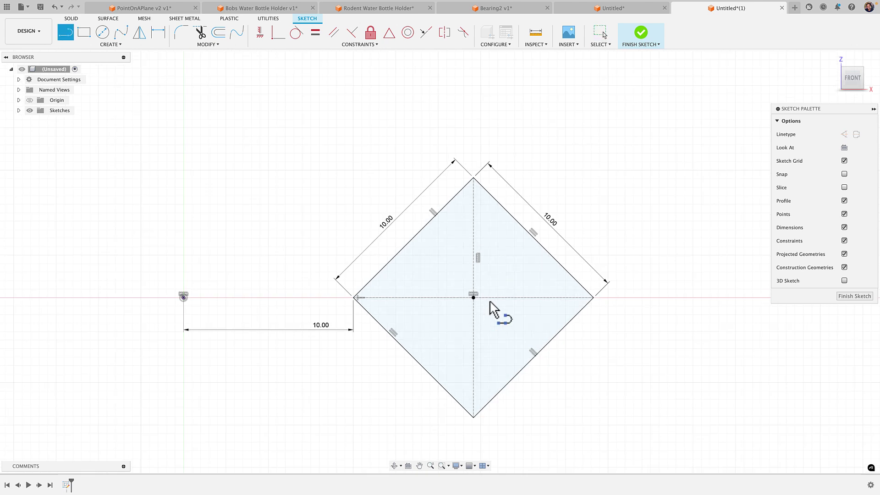
{"action": "left_click", "coordinate": [533, 237]}
{"action": "scroll", "coordinate": [421, 362], "scroll_direction": "up", "scroll_amount": 3}
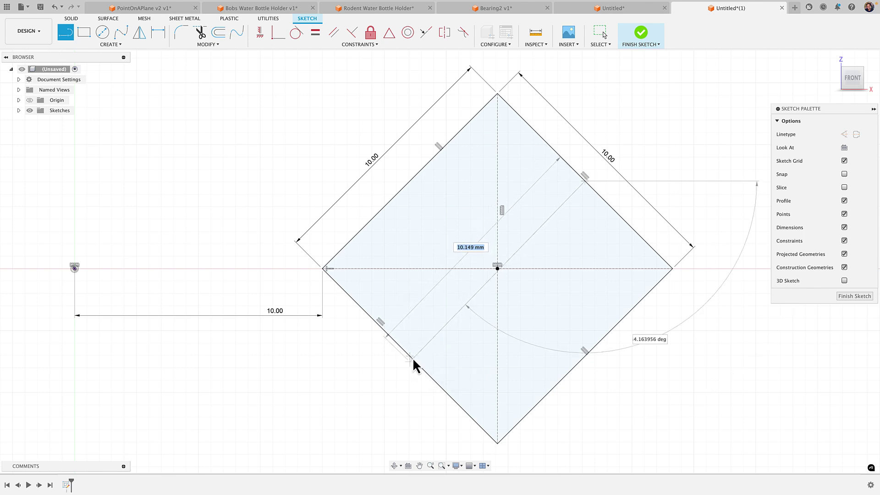
{"action": "left_click", "coordinate": [410, 358]}
{"action": "scroll", "coordinate": [412, 334], "scroll_direction": "down", "scroll_amount": 4}
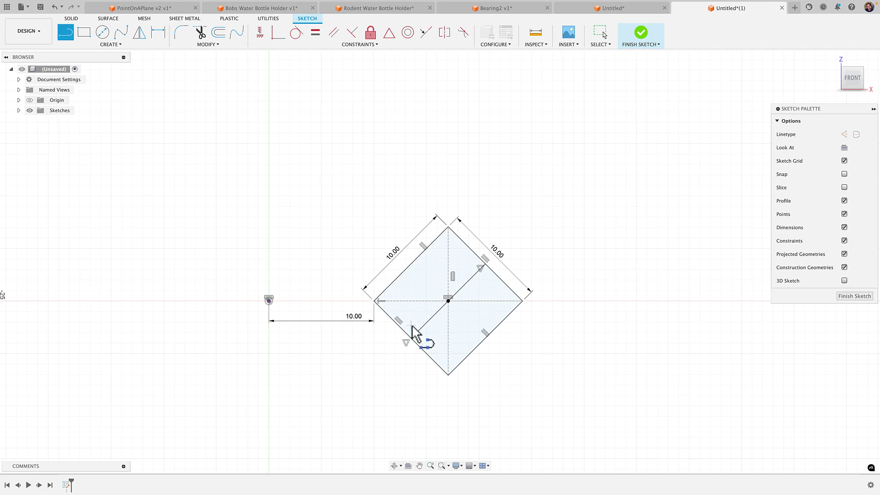
{"action": "key", "text": "Escape"}
{"action": "left_click", "coordinate": [465, 322]}
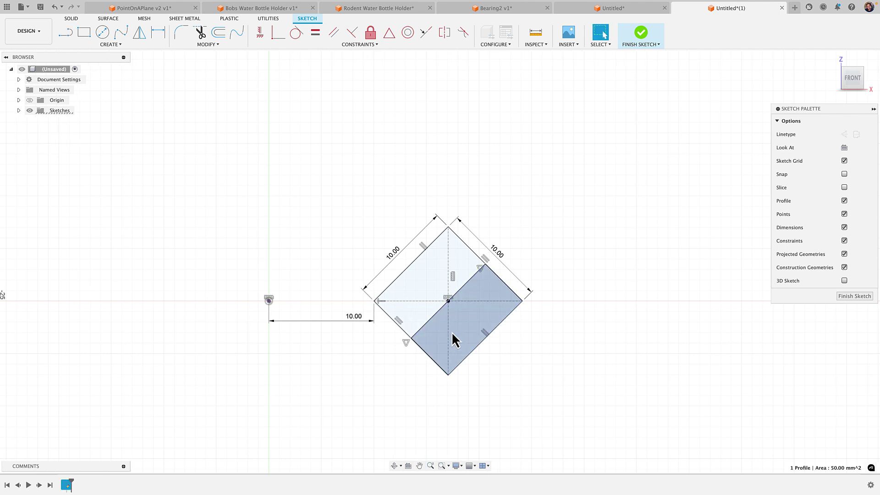
{"action": "key", "text": "Escape"}
Revolve the lower-right half 360° about the dividing line into a cylinder, then hide sketches
{"action": "left_click", "coordinate": [642, 37]}
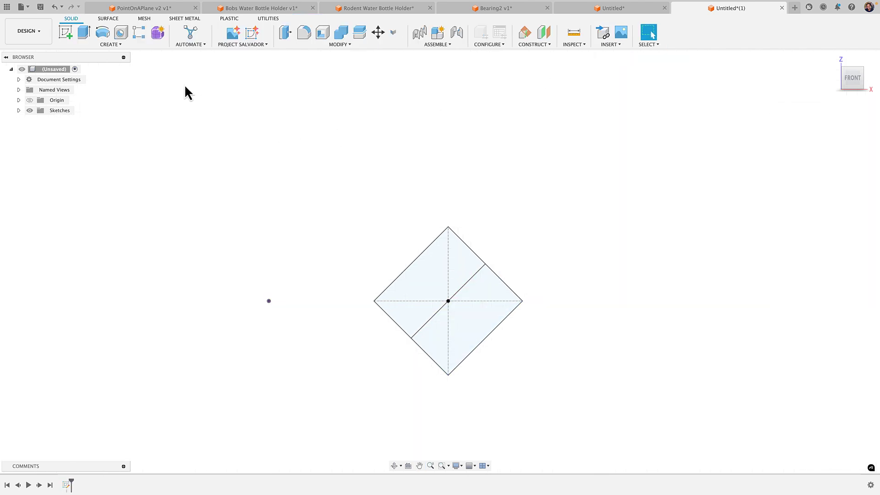
{"action": "left_click", "coordinate": [122, 47]}
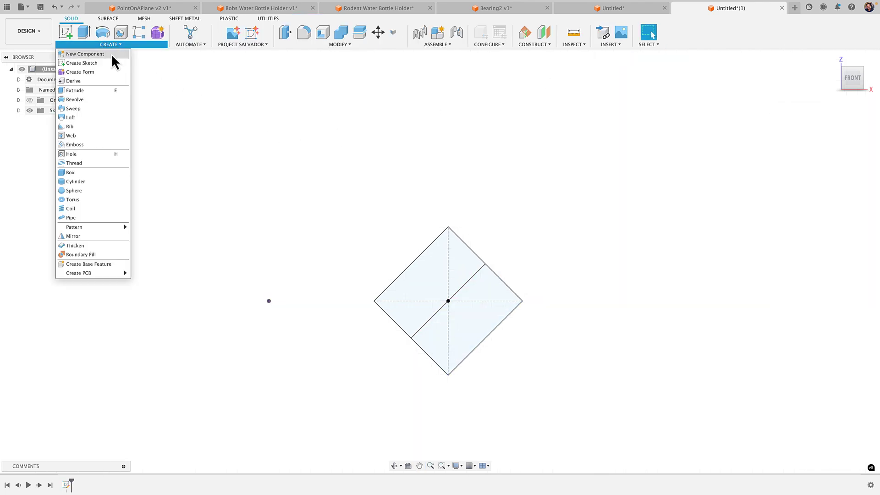
{"action": "left_click", "coordinate": [88, 98]}
{"action": "left_click", "coordinate": [485, 317]}
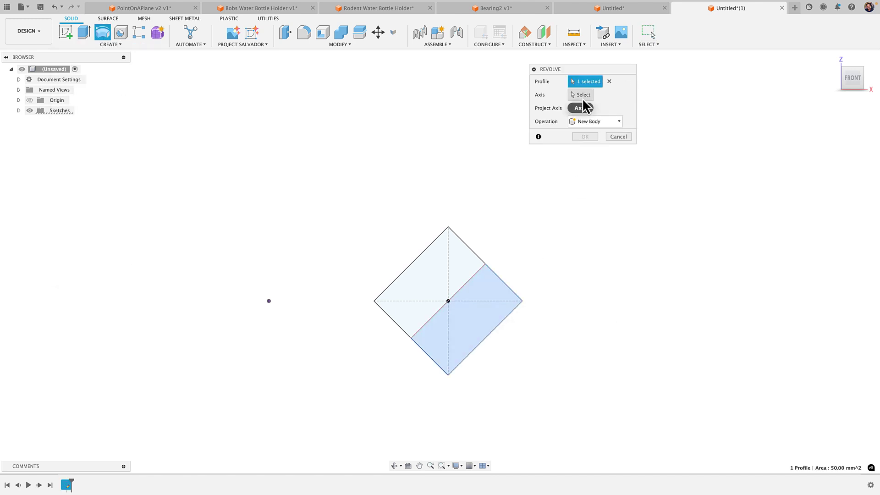
{"action": "left_click", "coordinate": [466, 283]}
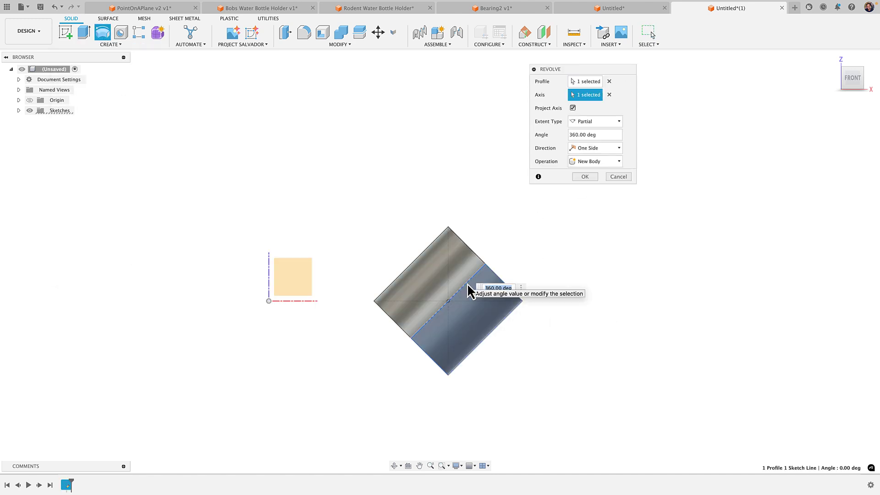
{"action": "left_click", "coordinate": [585, 177]}
{"action": "mouse_move", "coordinate": [613, 260]}
{"action": "middle_mouse_down", "text": "shift"}
{"action": "mouse_move", "coordinate": [585, 281]}
{"action": "mouse_move", "coordinate": [603, 273]}
{"action": "middle_mouse_up", "text": "shift"}
{"action": "middle_click_drag", "start_coordinate": [247, 348], "coordinate": [314, 304], "text": "shift"}
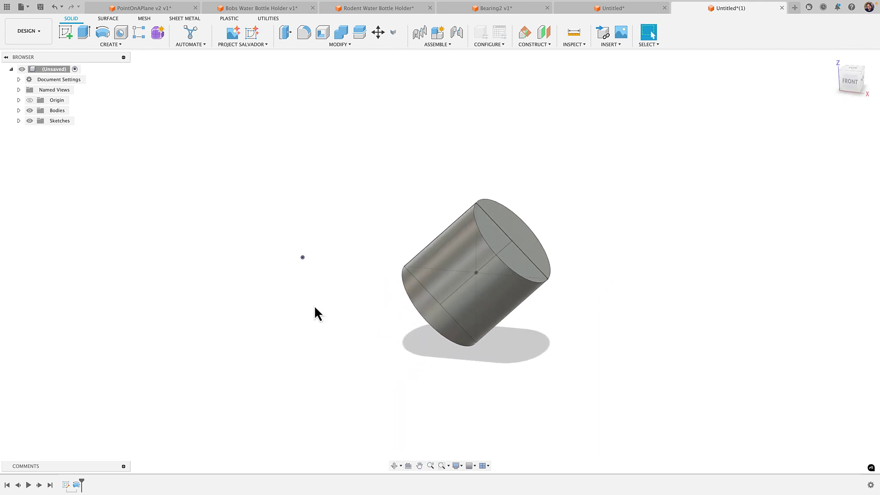
{"action": "scroll", "coordinate": [314, 304], "scroll_direction": "down", "scroll_amount": 3}
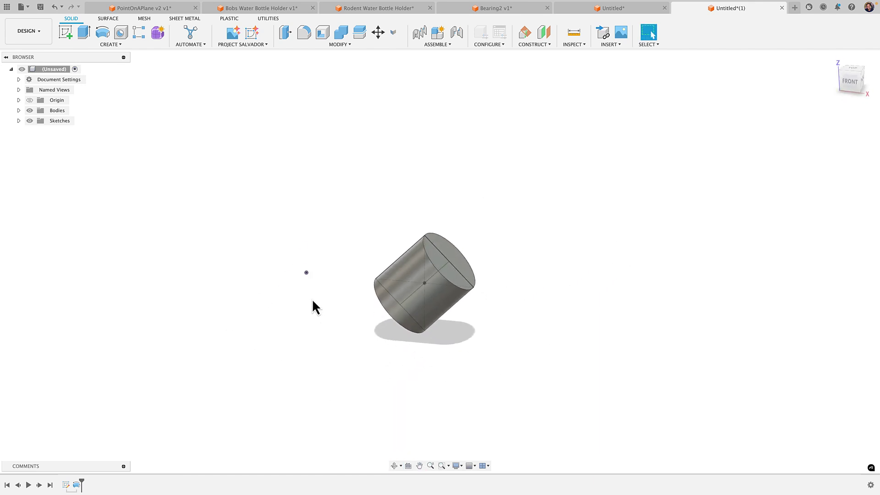
{"action": "left_click", "coordinate": [29, 121]}
{"action": "middle_click_drag", "start_coordinate": [141, 181], "coordinate": [259, 252], "text": "shift"}
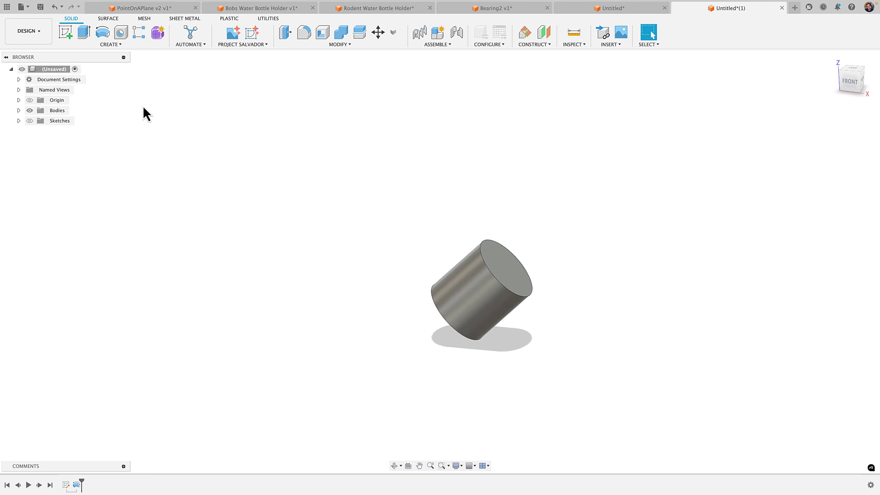
Circular-pattern the cylinder body around the Z axis with quantity 10
{"action": "left_click", "coordinate": [96, 45]}
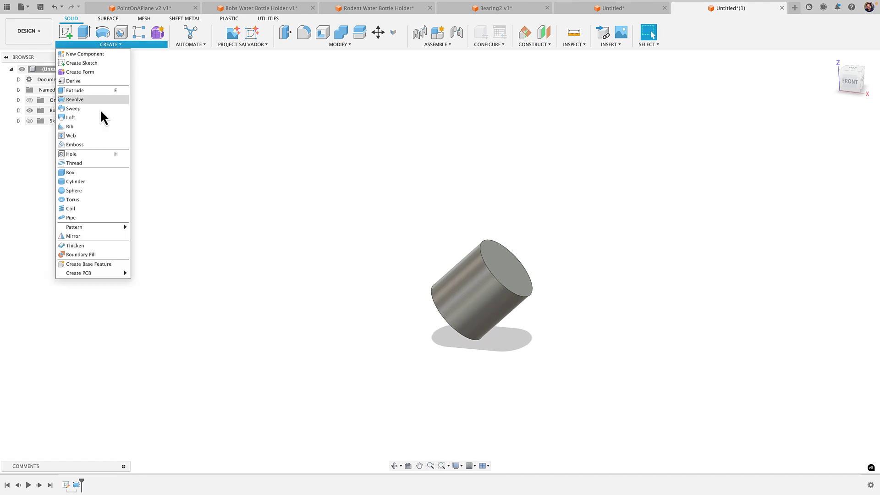
{"action": "mouse_move", "coordinate": [84, 227]}
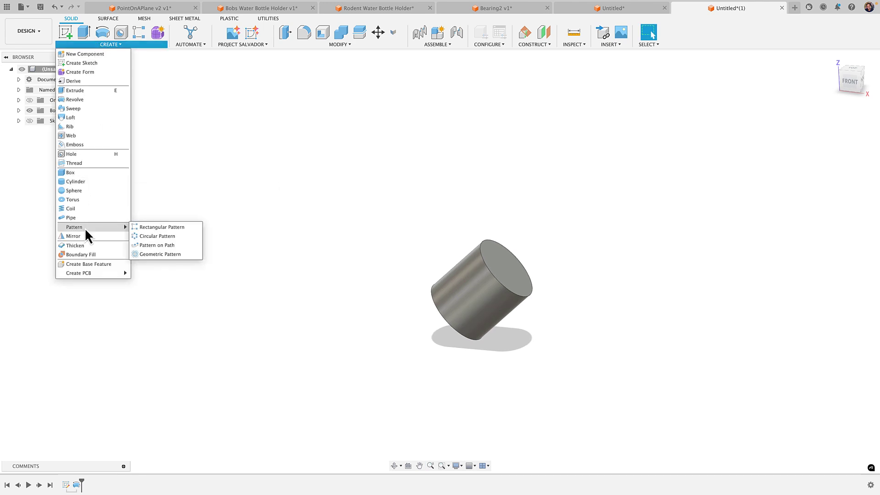
{"action": "left_click", "coordinate": [152, 236]}
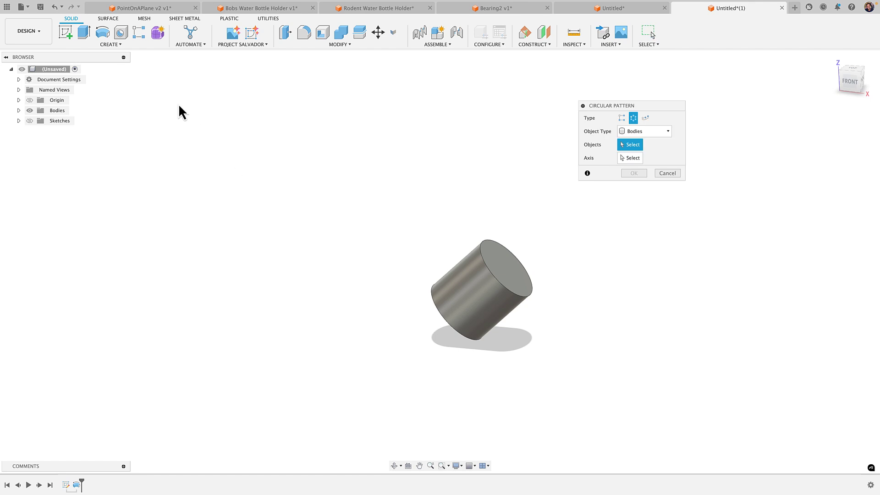
{"action": "left_click", "coordinate": [490, 287]}
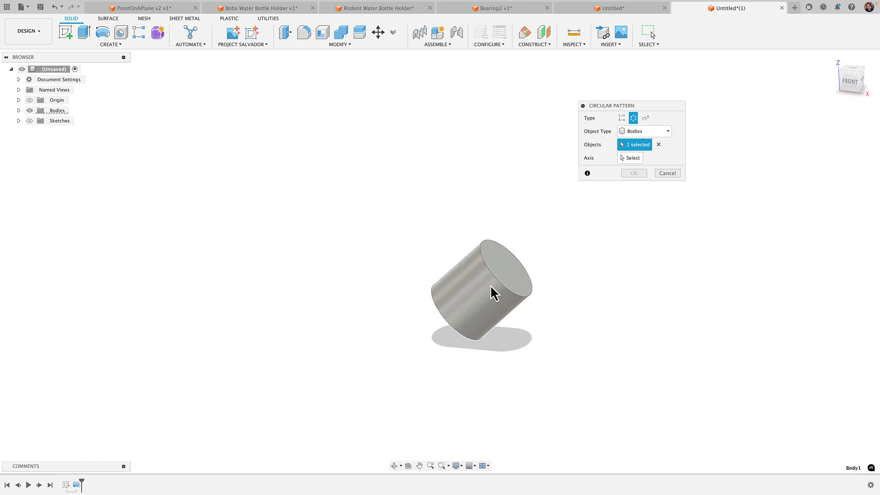
{"action": "left_click", "coordinate": [635, 159]}
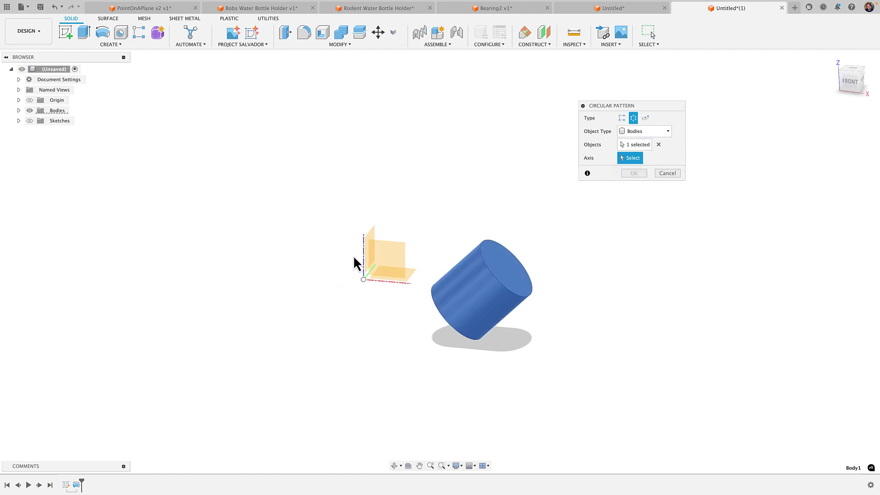
{"action": "left_click", "coordinate": [364, 261]}
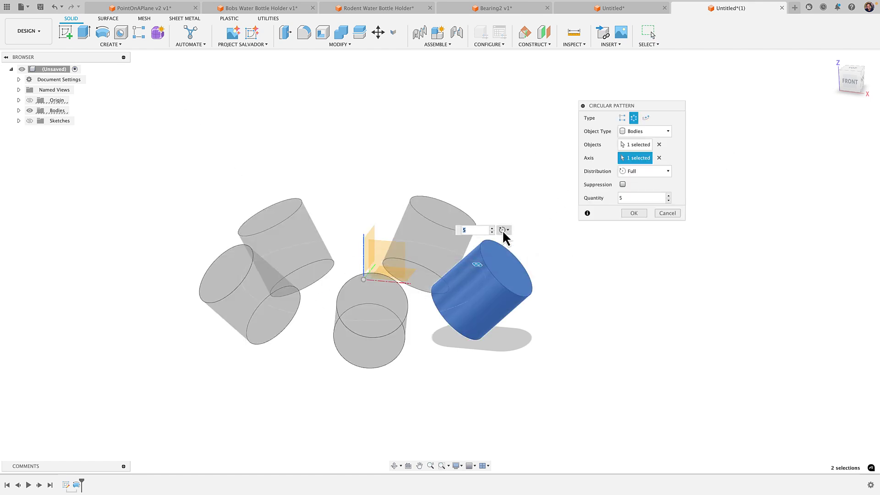
{"action": "double_click", "coordinate": [631, 198]}
{"action": "type", "text": "10"}
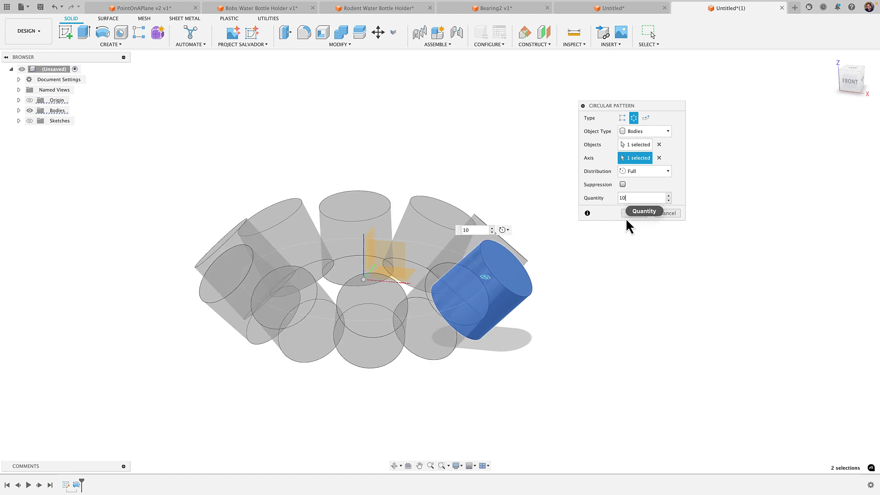
{"action": "key", "text": "Return"}
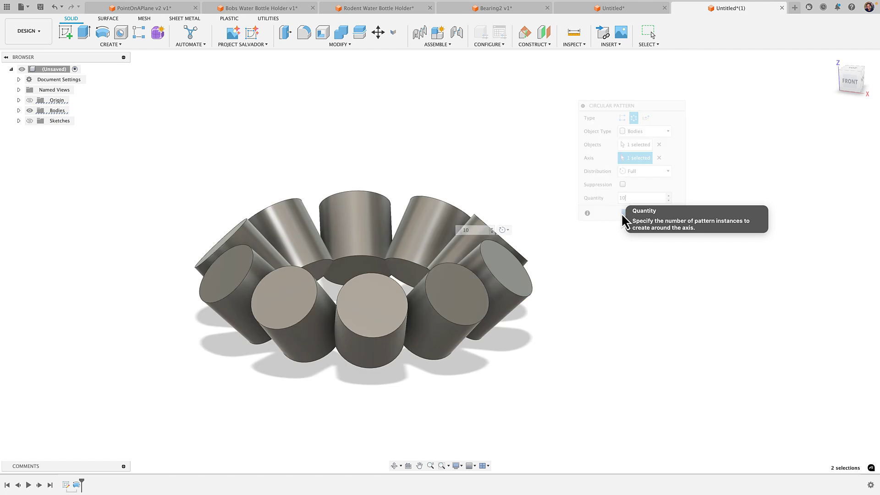
{"action": "middle_click_drag", "start_coordinate": [590, 246], "coordinate": [328, 311], "text": "shift"}
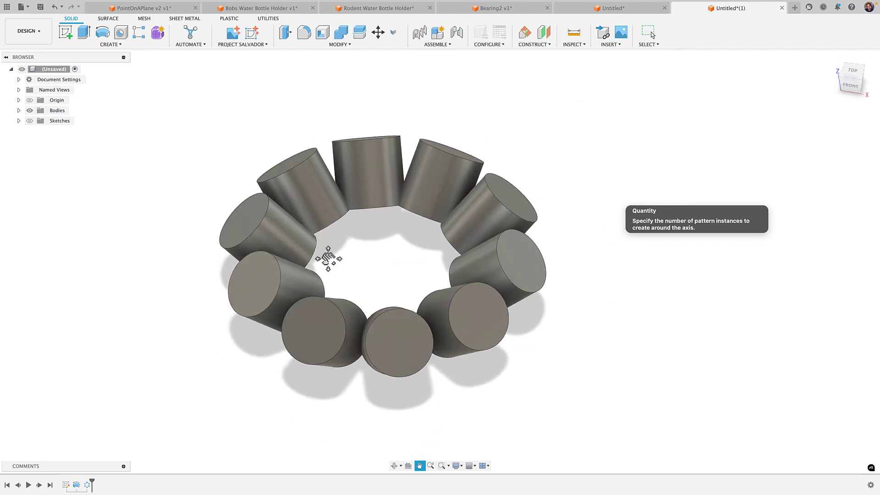
Inspect the ring and a roller's end face, then undo the circular pattern
{"action": "middle_click_drag", "start_coordinate": [329, 255], "coordinate": [459, 208], "text": "shift"}
{"action": "scroll", "coordinate": [461, 252], "scroll_direction": "up", "scroll_amount": 3}
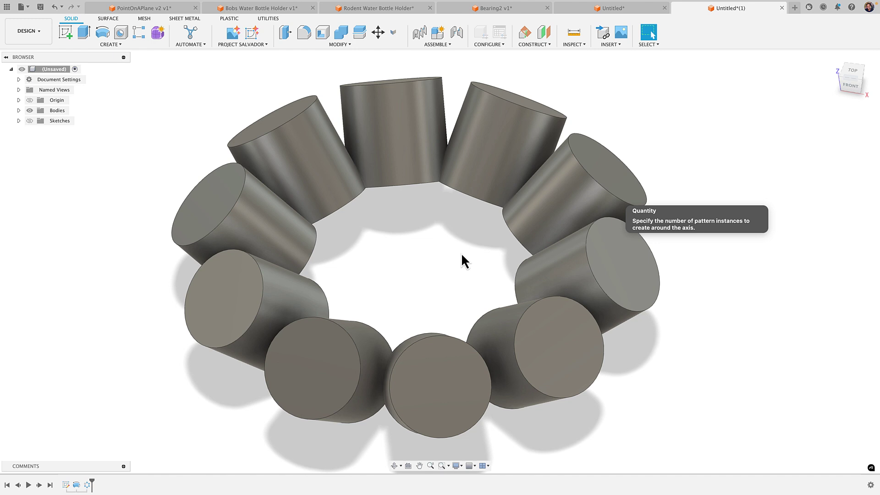
{"action": "left_click", "coordinate": [568, 277]}
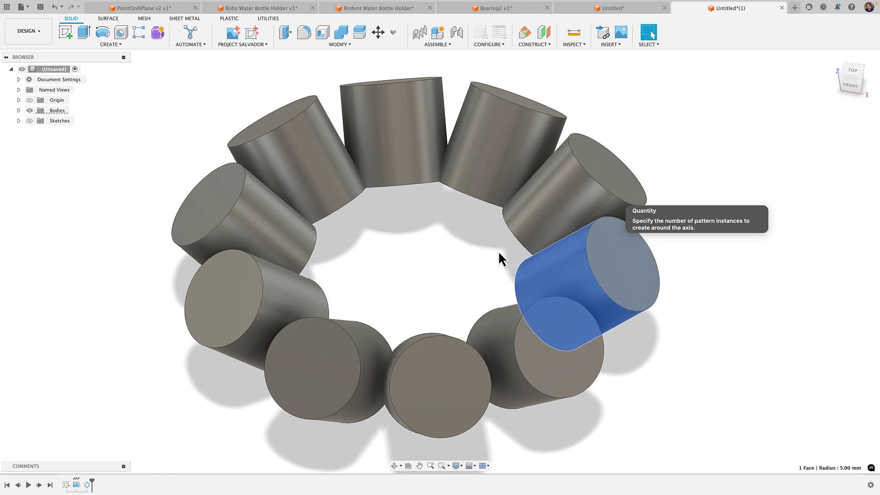
{"action": "middle_click_drag", "start_coordinate": [540, 248], "coordinate": [570, 274], "text": "shift"}
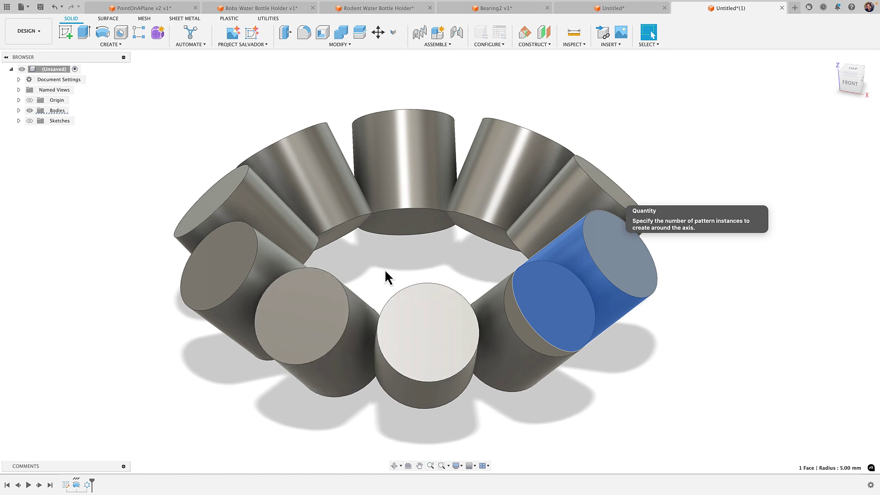
{"action": "scroll", "coordinate": [384, 269], "scroll_direction": "down", "scroll_amount": 3}
{"action": "middle_click_drag", "start_coordinate": [384, 268], "coordinate": [386, 293], "text": "shift"}
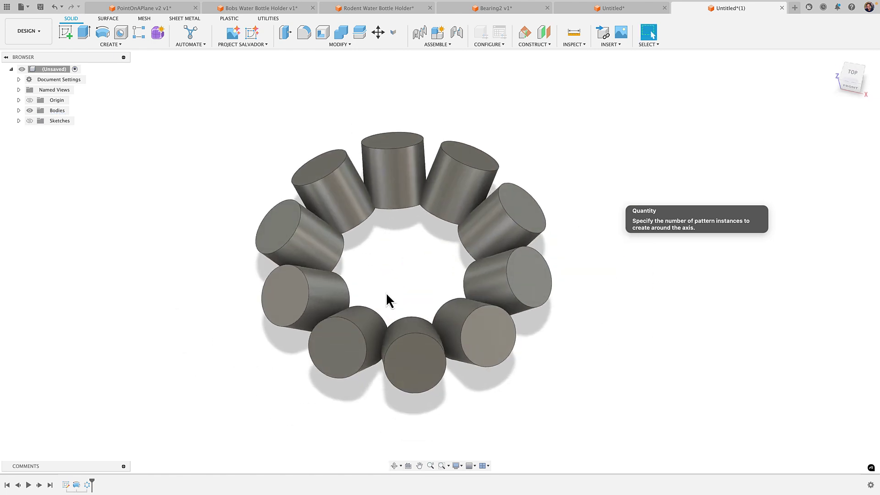
{"action": "key", "text": "super+z"}
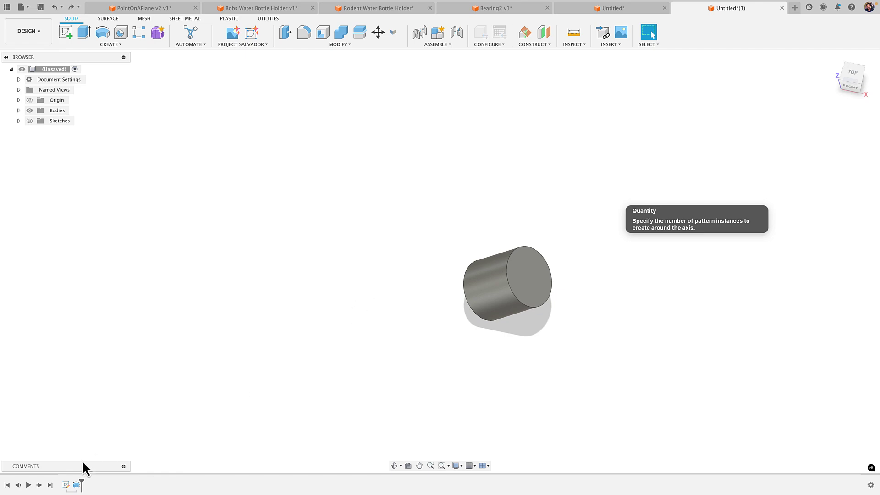
In the reopened sketch, draw a vertical construction line upward from the origin
{"action": "double_click", "coordinate": [66, 485]}
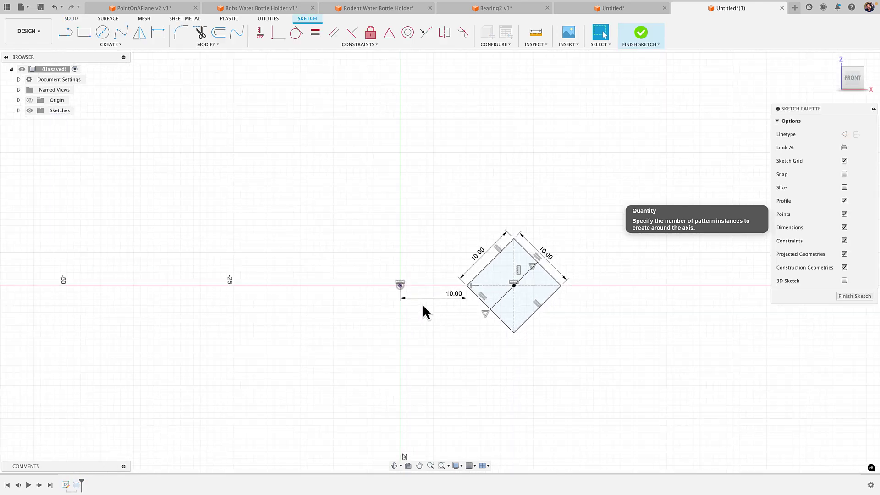
{"action": "key", "text": "l"}
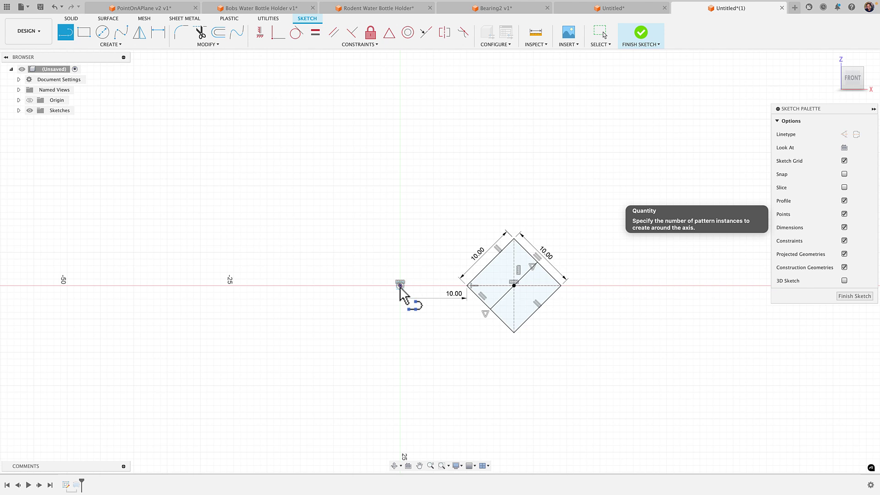
{"action": "left_click", "coordinate": [400, 286]}
{"action": "left_click", "coordinate": [400, 218]}
{"action": "key", "text": "Escape"}
{"action": "scroll", "coordinate": [403, 273], "scroll_direction": "up", "scroll_amount": 1}
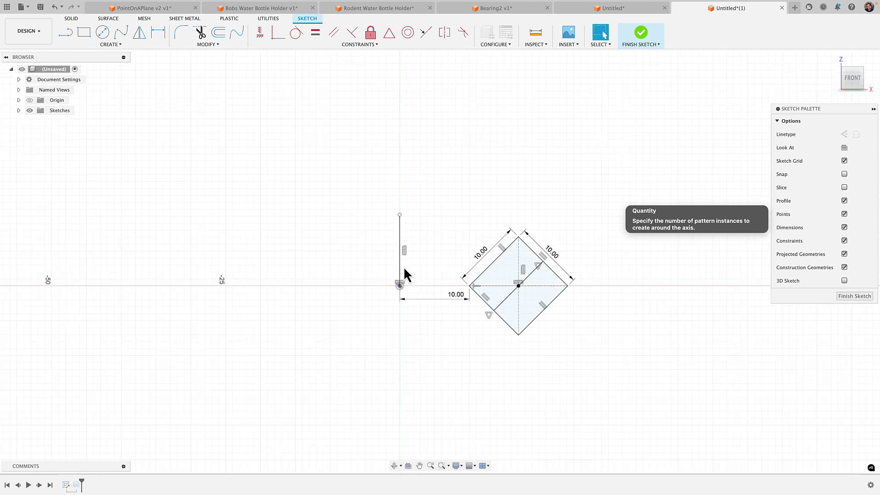
{"action": "left_click", "coordinate": [844, 134]}
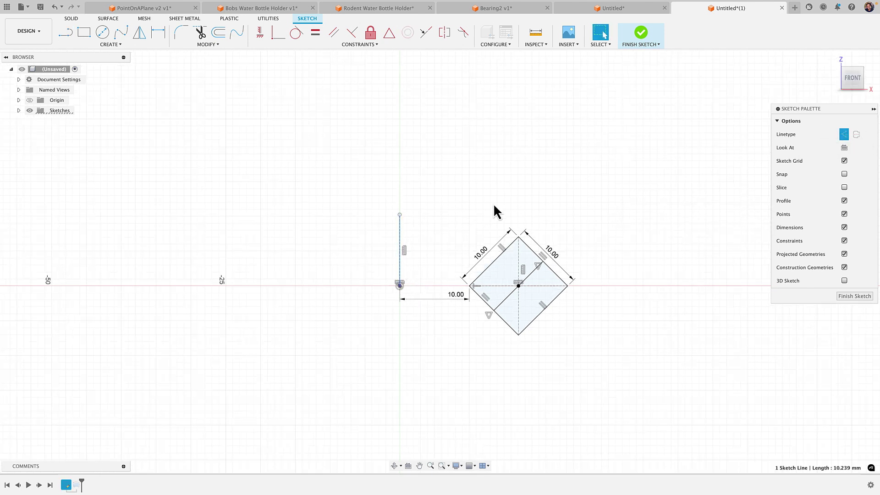
{"action": "left_click", "coordinate": [491, 208]}
Mirror the whole diamond across the vertical construction line to create a left copy
{"action": "left_click_drag", "start_coordinate": [457, 198], "coordinate": [610, 357]}
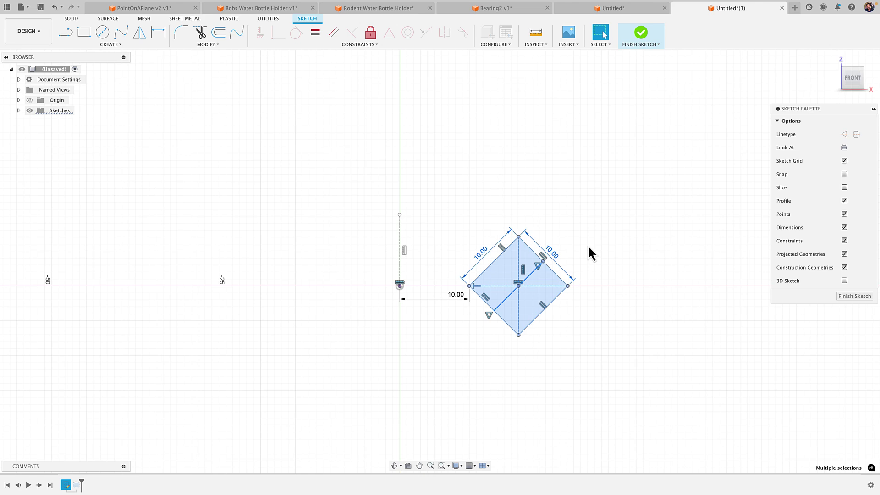
{"action": "left_click", "coordinate": [119, 44]}
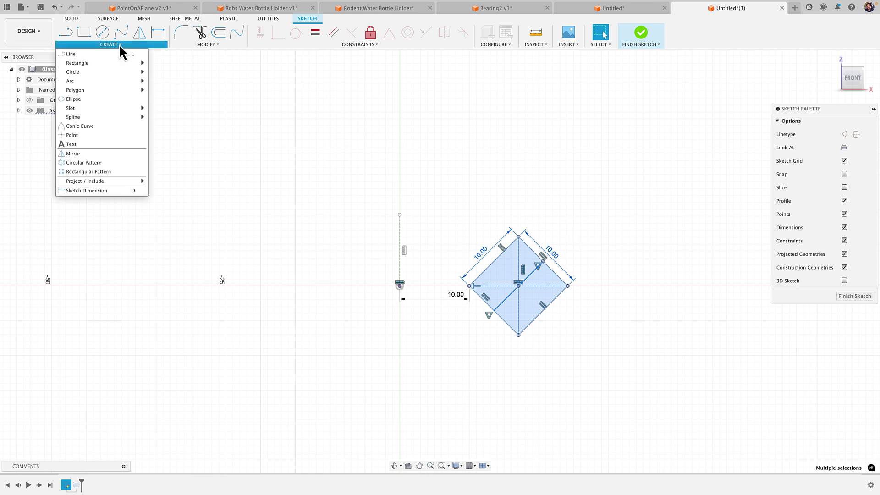
{"action": "left_click", "coordinate": [84, 154]}
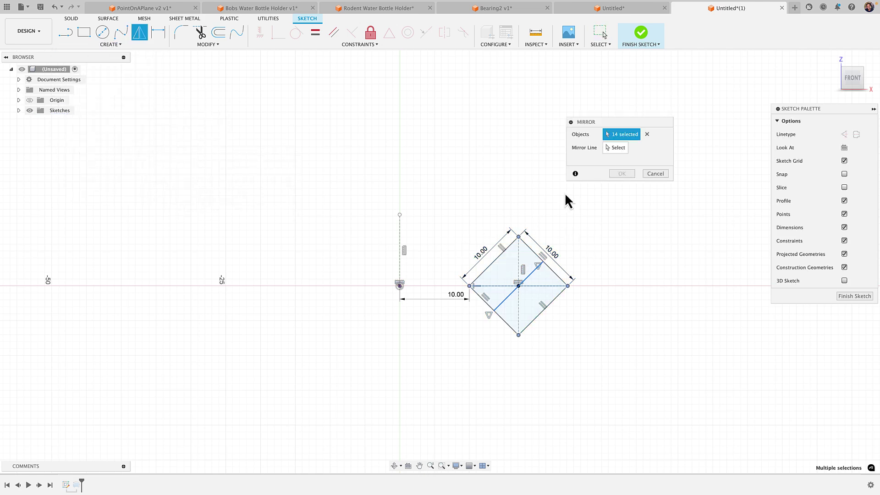
{"action": "left_click", "coordinate": [400, 239]}
{"action": "left_click", "coordinate": [614, 174]}
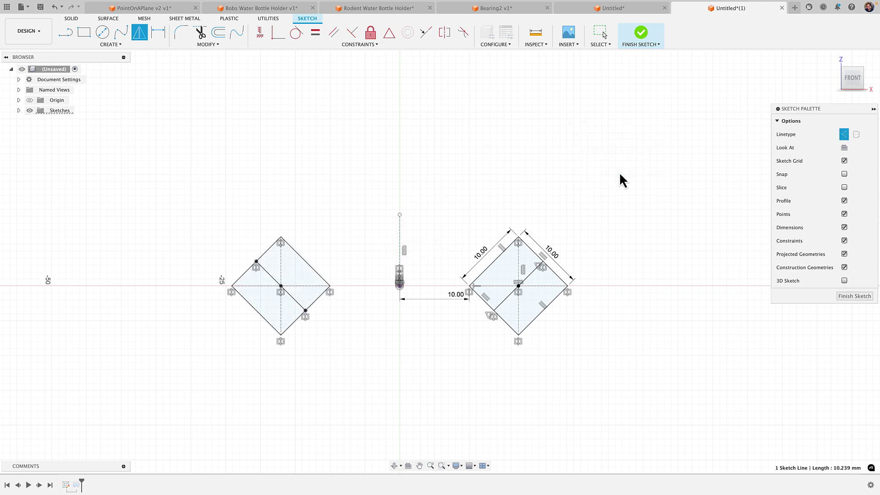
{"action": "left_click", "coordinate": [301, 282]}
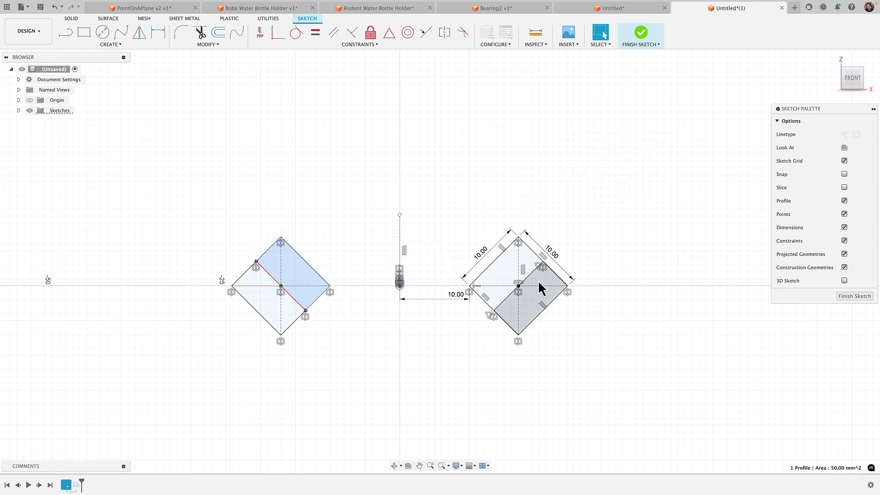
{"action": "left_click", "coordinate": [541, 285]}
{"action": "left_click", "coordinate": [280, 266]}
{"action": "key", "text": "Escape"}
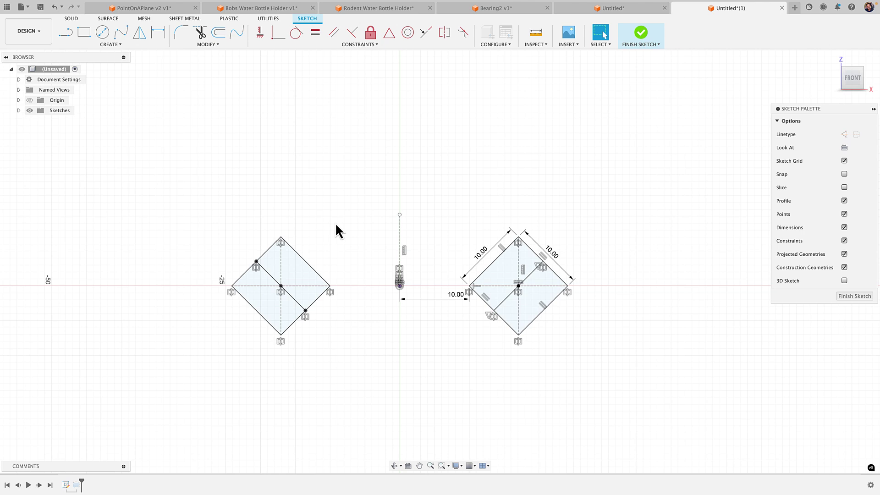
{"action": "left_click", "coordinate": [642, 34]}
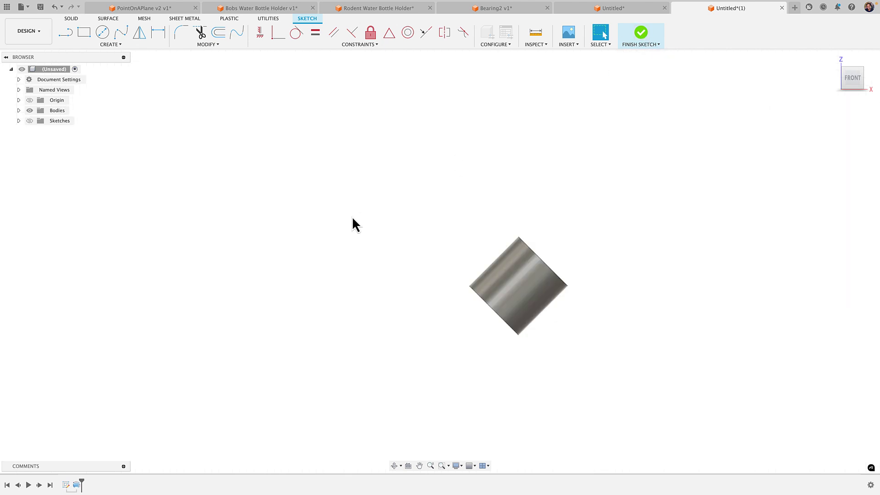
{"action": "left_click", "coordinate": [30, 120]}
{"action": "left_click", "coordinate": [111, 44]}
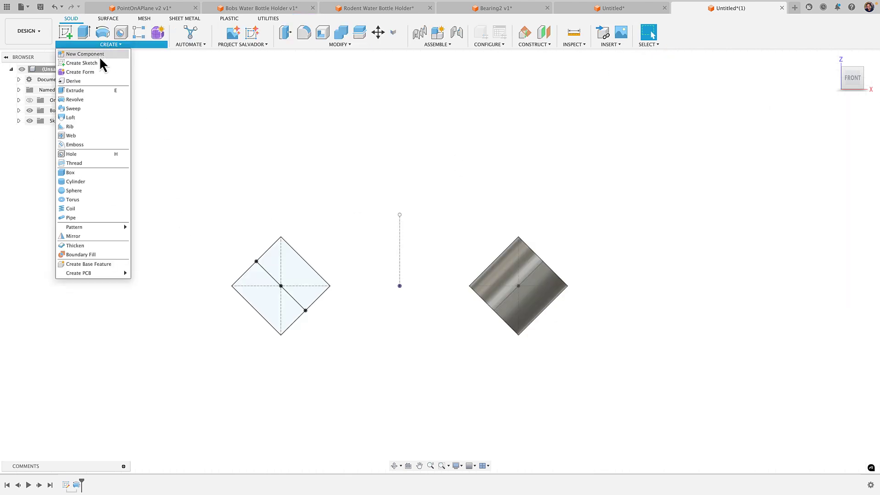
{"action": "left_click", "coordinate": [89, 93]}
{"action": "left_click", "coordinate": [292, 271]}
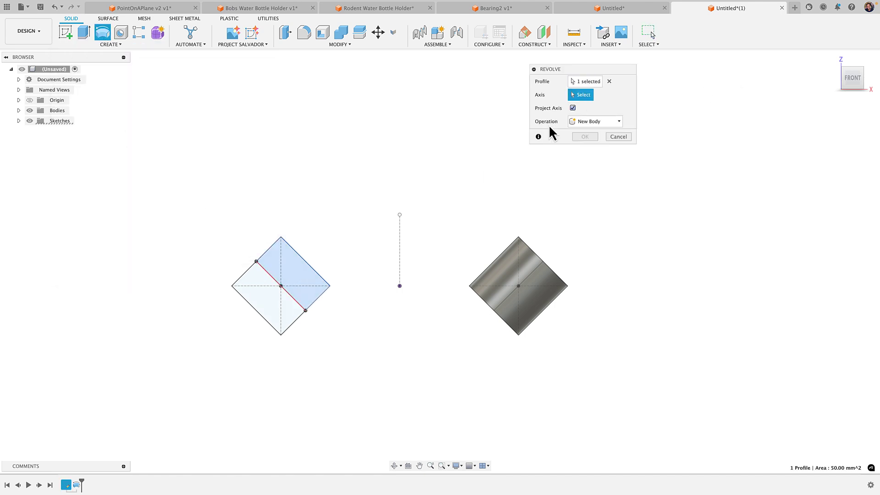
{"action": "left_click", "coordinate": [278, 284]}
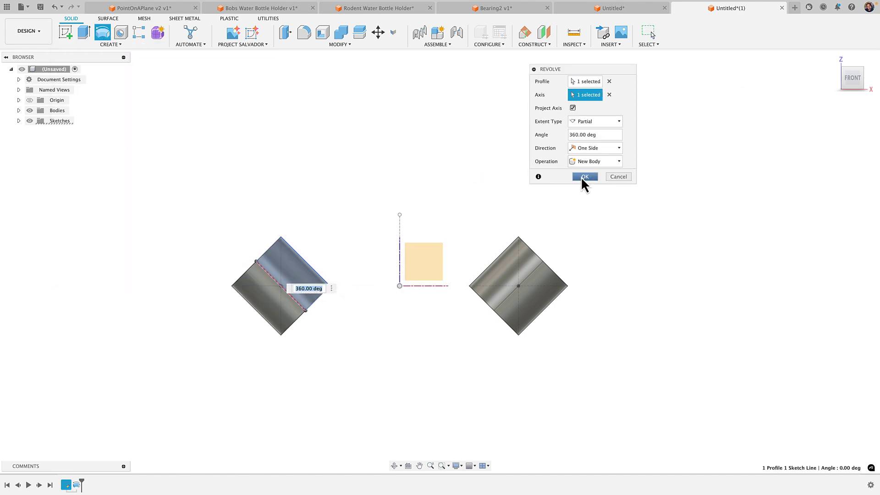
{"action": "left_click", "coordinate": [583, 178]}
{"action": "middle_click_drag", "start_coordinate": [473, 198], "coordinate": [409, 263], "text": "shift"}
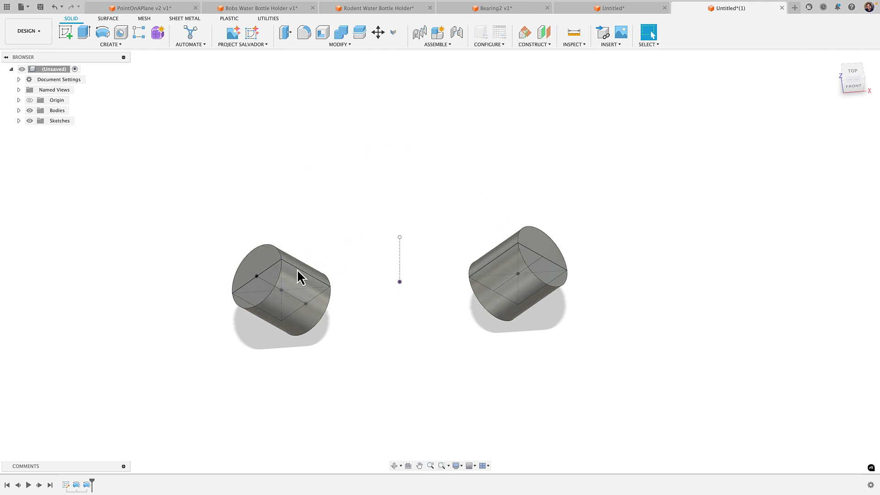
{"action": "middle_click_drag", "start_coordinate": [184, 349], "coordinate": [200, 312], "text": "shift"}
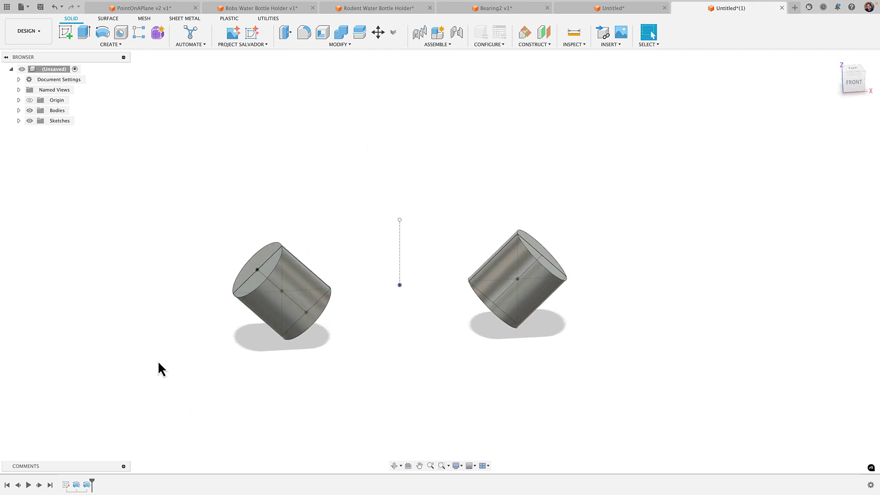
{"action": "key", "text": "super+z"}
{"action": "key", "text": "super+z"}
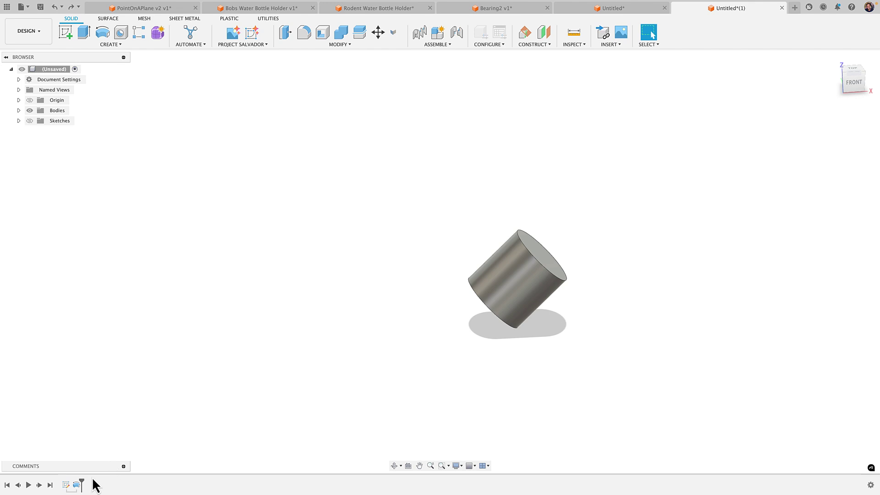
{"action": "key", "text": "super+z"}
{"action": "key", "text": "super+z"}
Delete the left diamond's diagonal split line
{"action": "left_click", "coordinate": [293, 303]}
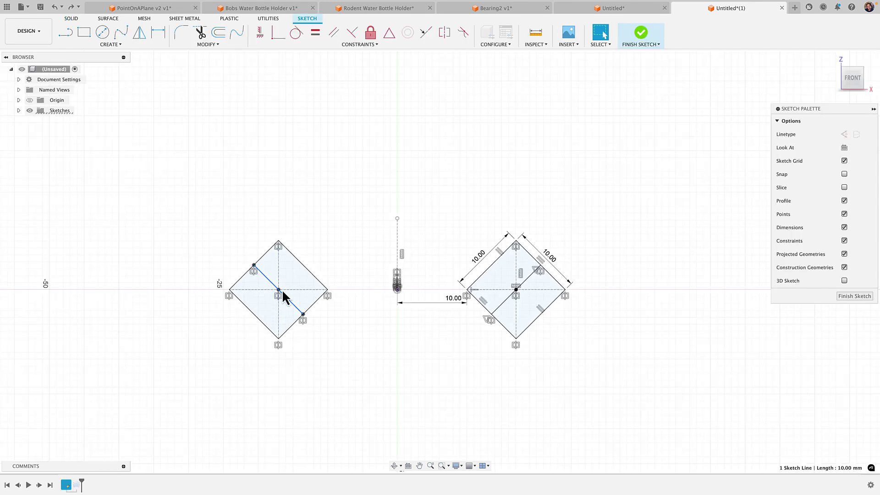
{"action": "scroll", "coordinate": [280, 293], "scroll_direction": "up", "scroll_amount": 4}
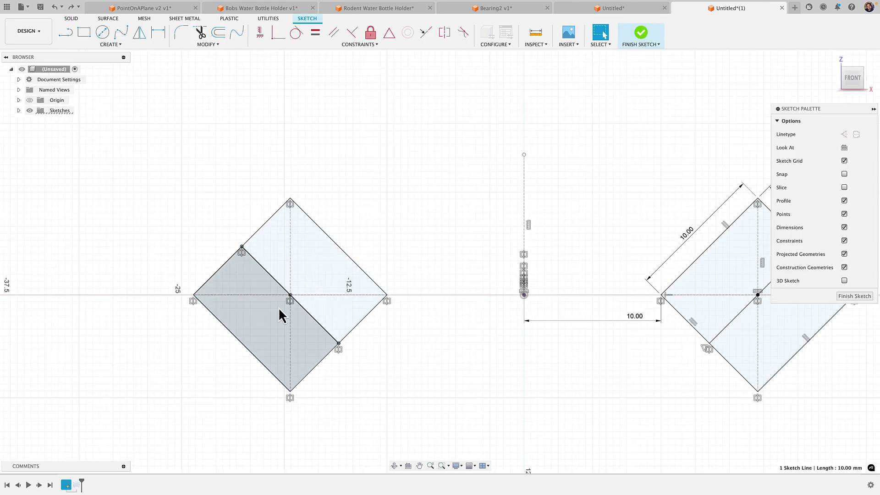
{"action": "key", "text": "Delete"}
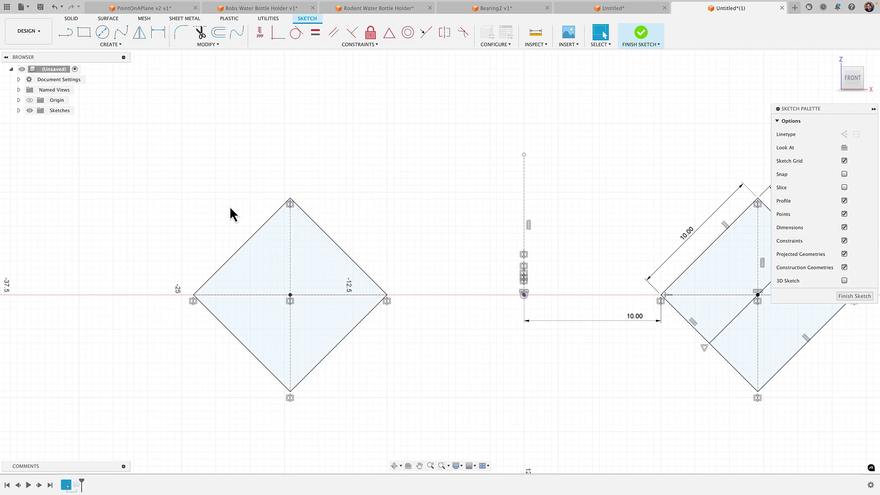
Draw a new diagonal from the square's upper-right edge to its lower-left edge and finish the sketch
{"action": "key", "text": "l"}
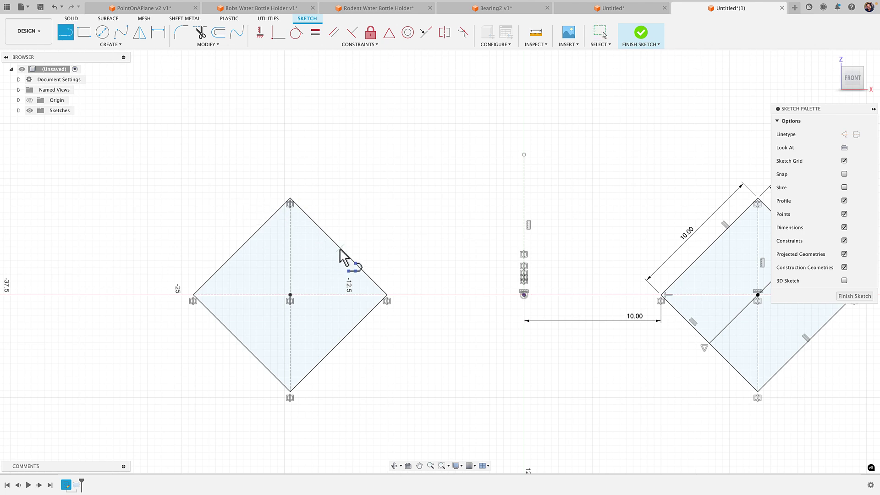
{"action": "left_click", "coordinate": [338, 246]}
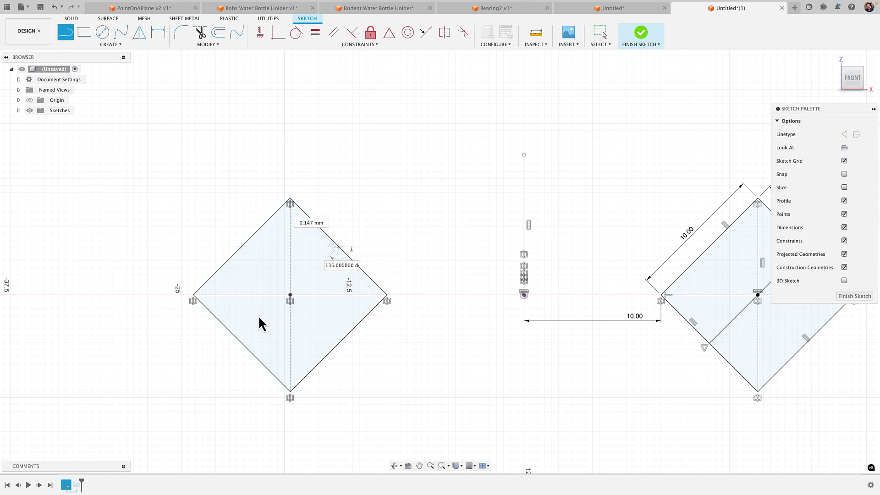
{"action": "left_click", "coordinate": [242, 345]}
{"action": "key", "text": "Escape"}
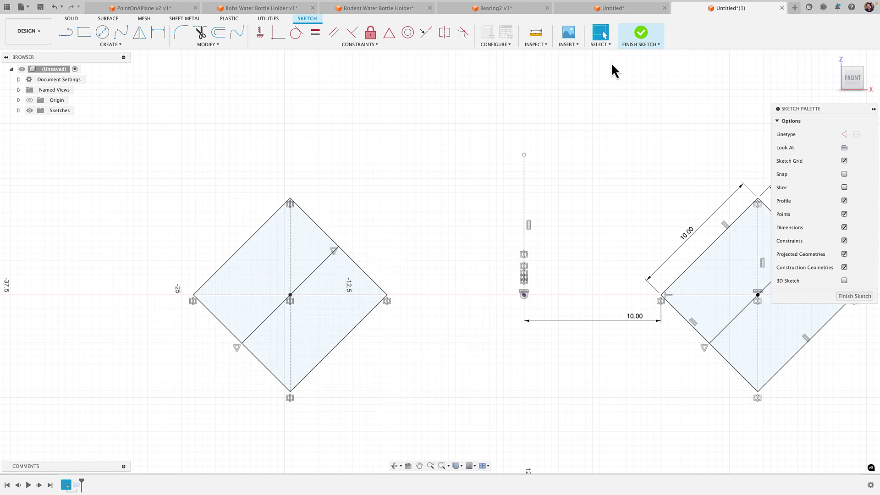
{"action": "left_click", "coordinate": [634, 33]}
{"action": "left_click", "coordinate": [103, 45]}
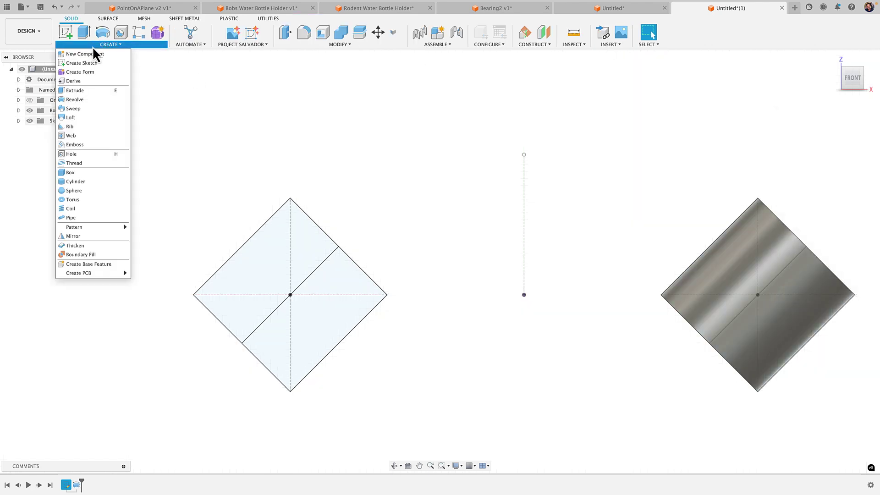
Revolve the left square's lower-right half about the new diagonal line into a second cylinder
{"action": "left_click", "coordinate": [80, 101]}
{"action": "left_click", "coordinate": [338, 324]}
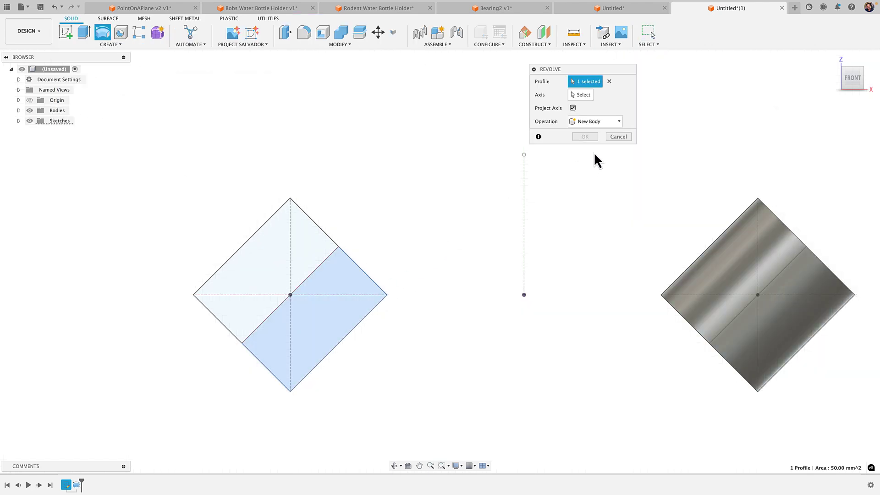
{"action": "left_click", "coordinate": [580, 94]}
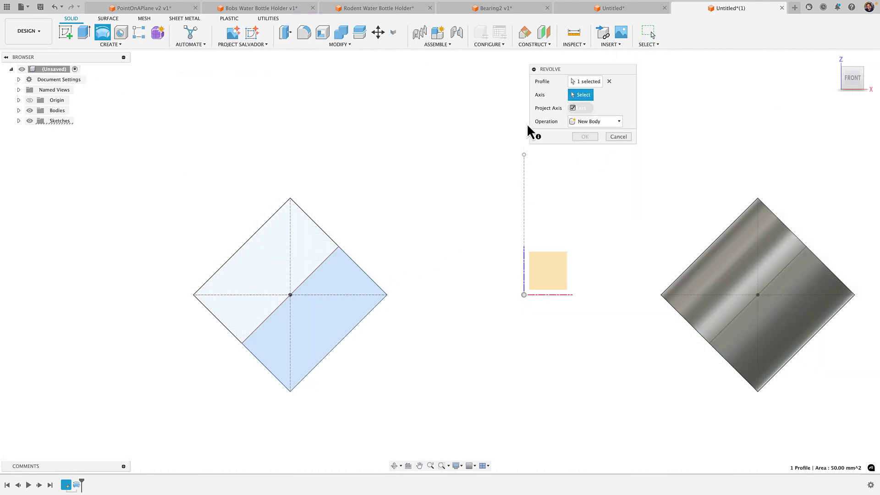
{"action": "left_click", "coordinate": [324, 264]}
{"action": "left_click", "coordinate": [582, 176]}
Hide the sketches and orbit to an angled view of both rollers
{"action": "scroll", "coordinate": [461, 240], "scroll_direction": "down", "scroll_amount": 2}
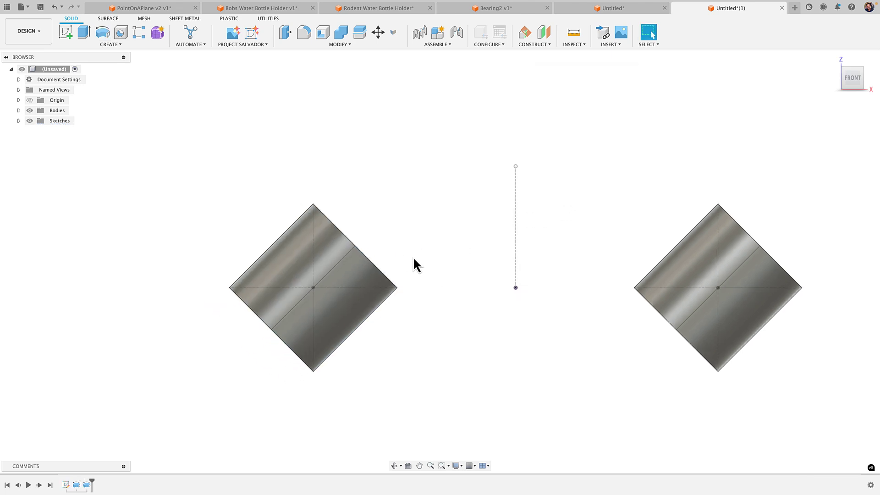
{"action": "middle_click", "coordinate": [419, 235]}
{"action": "middle_click", "coordinate": [418, 235]}
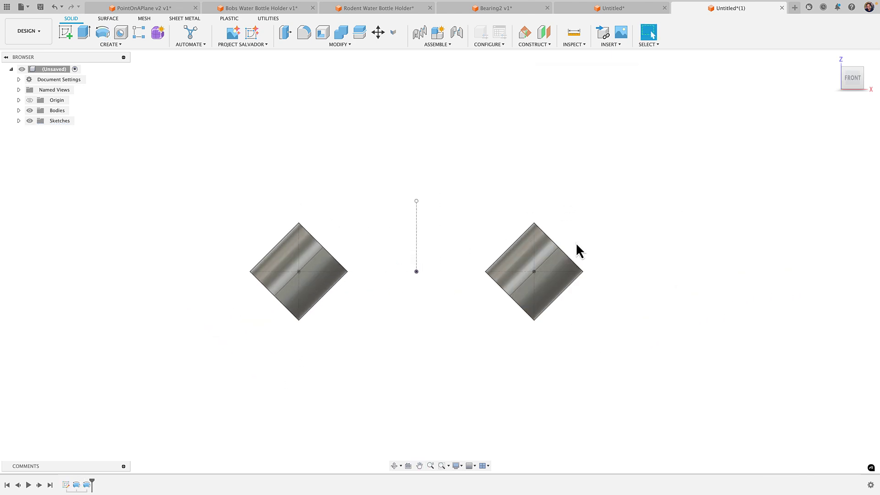
{"action": "left_click", "coordinate": [303, 248]}
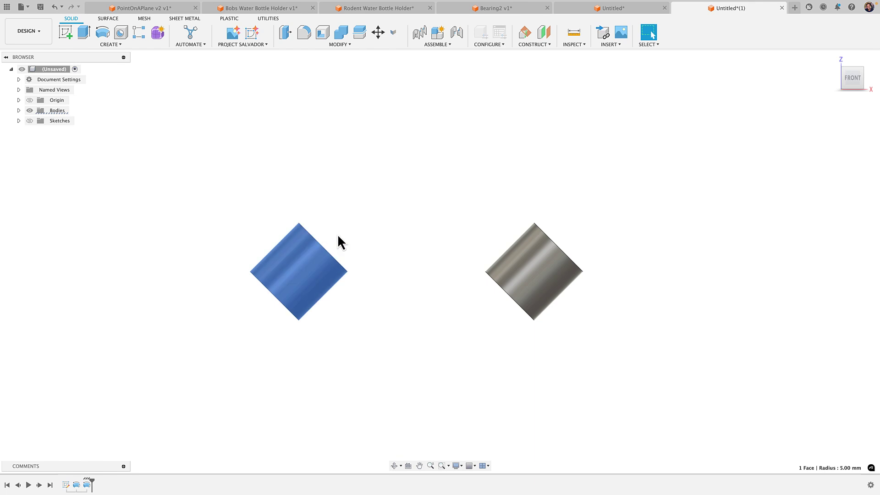
{"action": "mouse_move", "coordinate": [337, 234]}
{"action": "middle_mouse_down", "text": "shift"}
{"action": "mouse_move", "coordinate": [338, 226]}
{"action": "mouse_move", "coordinate": [306, 263]}
{"action": "middle_mouse_up", "text": "shift"}
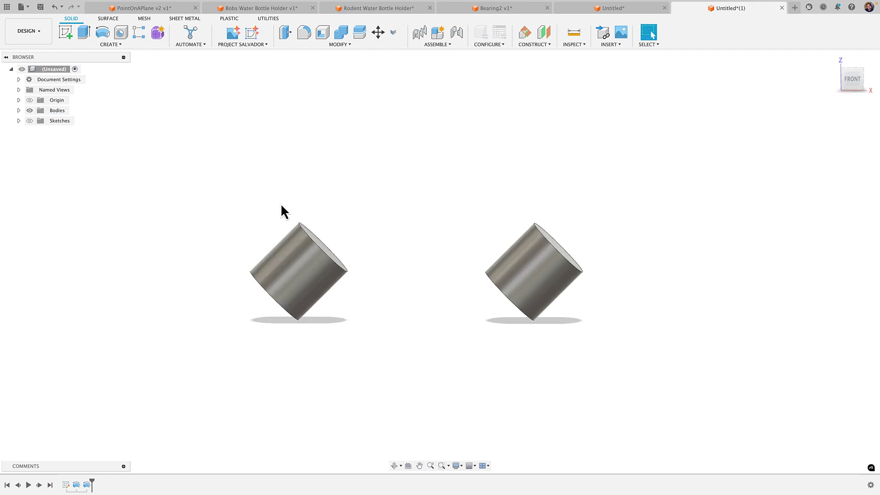
{"action": "middle_click_drag", "start_coordinate": [354, 238], "coordinate": [315, 221], "text": "shift"}
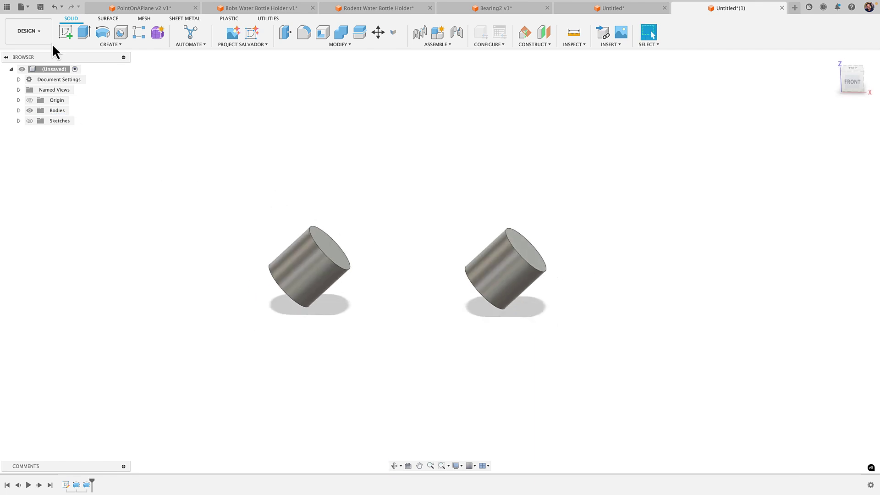
Circular-pattern the right cylinder around the Z axis with quantity 5
{"action": "left_click", "coordinate": [77, 45]}
{"action": "mouse_move", "coordinate": [77, 225]}
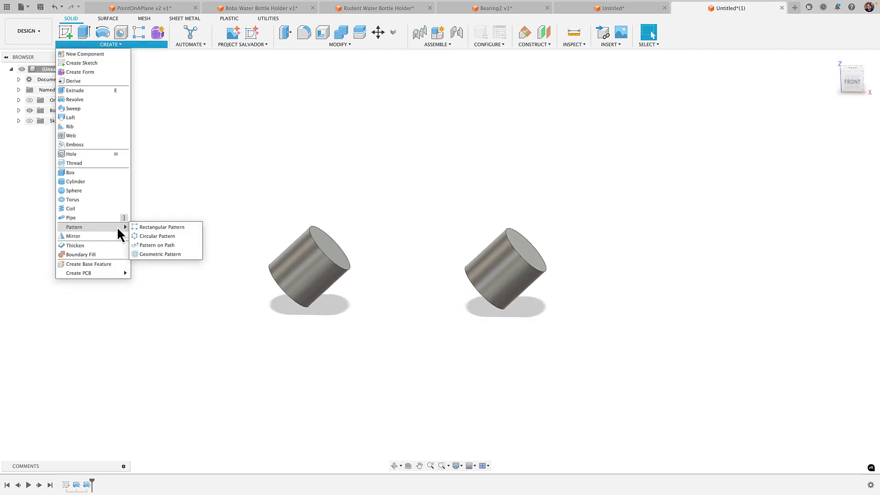
{"action": "left_click", "coordinate": [155, 236]}
{"action": "left_click", "coordinate": [504, 268]}
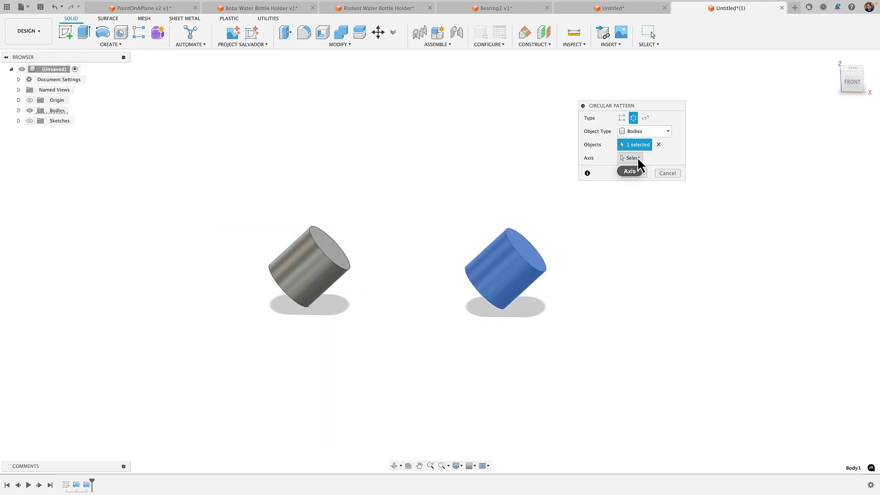
{"action": "left_click", "coordinate": [408, 247]}
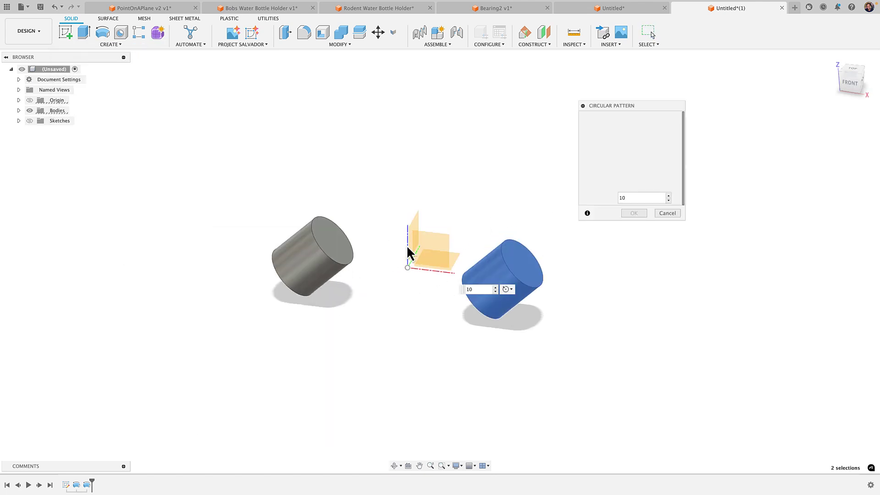
{"action": "type", "text": "5"}
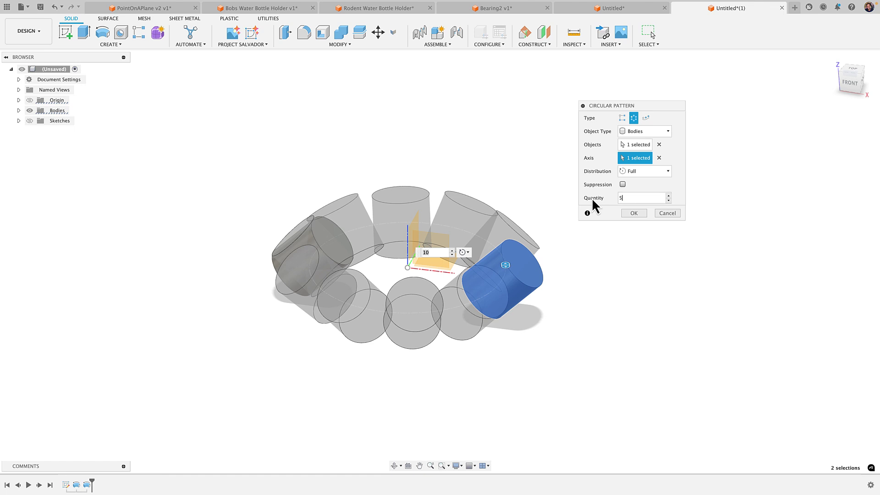
{"action": "left_click", "coordinate": [633, 212]}
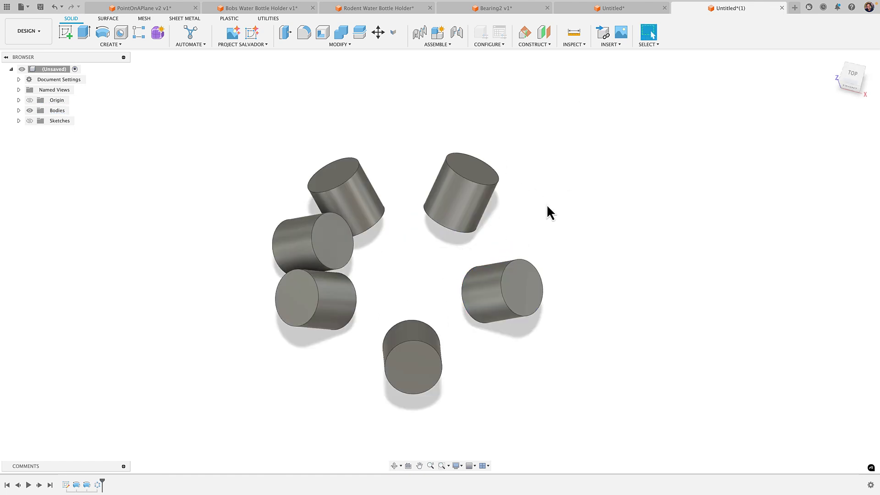
Repeat the circular pattern on the left cylinder around the central axis, completing ten rollers
{"action": "right_click", "coordinate": [551, 180]}
{"action": "left_click", "coordinate": [516, 185]}
{"action": "left_click", "coordinate": [318, 239]}
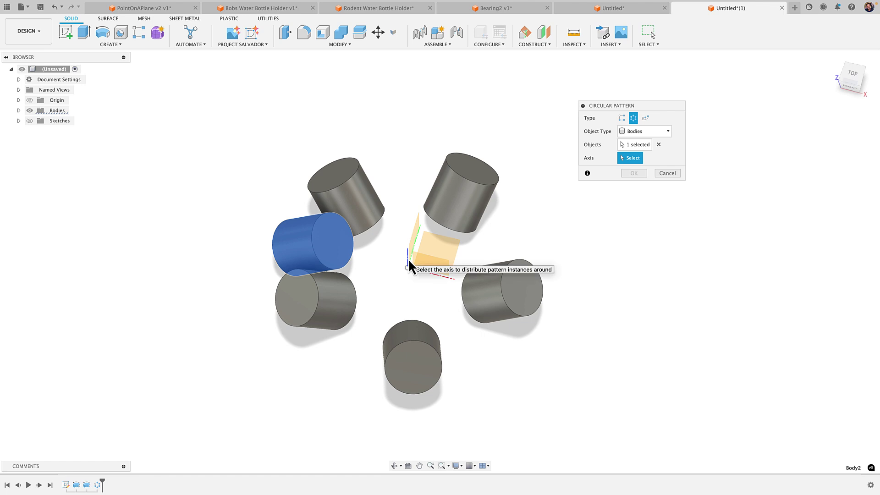
{"action": "left_click", "coordinate": [408, 259]}
{"action": "left_click", "coordinate": [632, 211]}
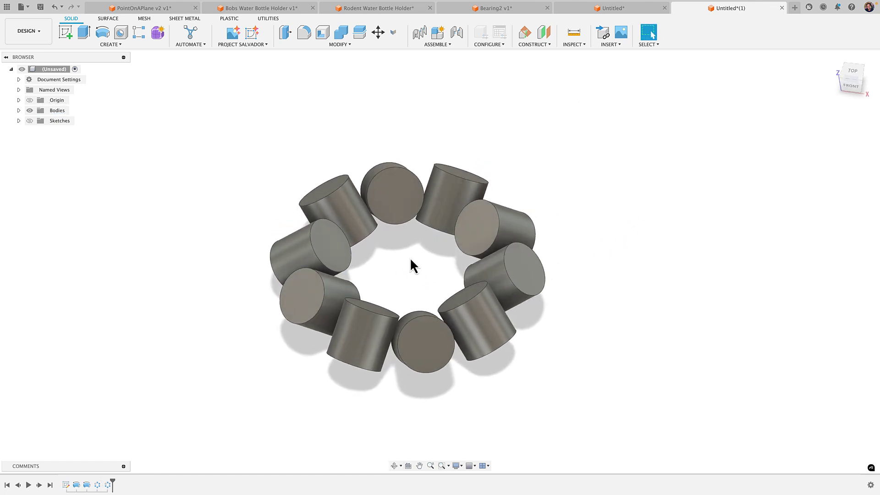
Inspect the roller end faces and orbit to a near-front view of the ring
{"action": "scroll", "coordinate": [466, 291], "scroll_direction": "up", "scroll_amount": 5}
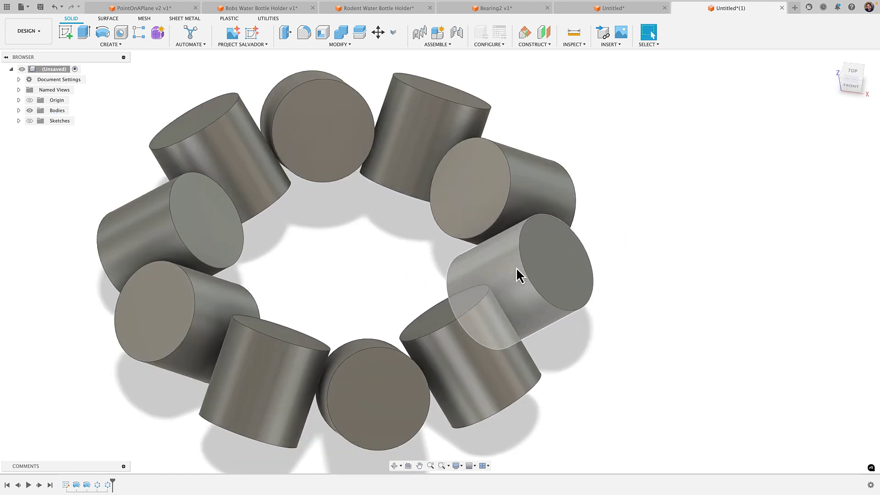
{"action": "left_click", "coordinate": [475, 174]}
{"action": "left_click", "coordinate": [323, 148]}
{"action": "left_click", "coordinate": [222, 218]}
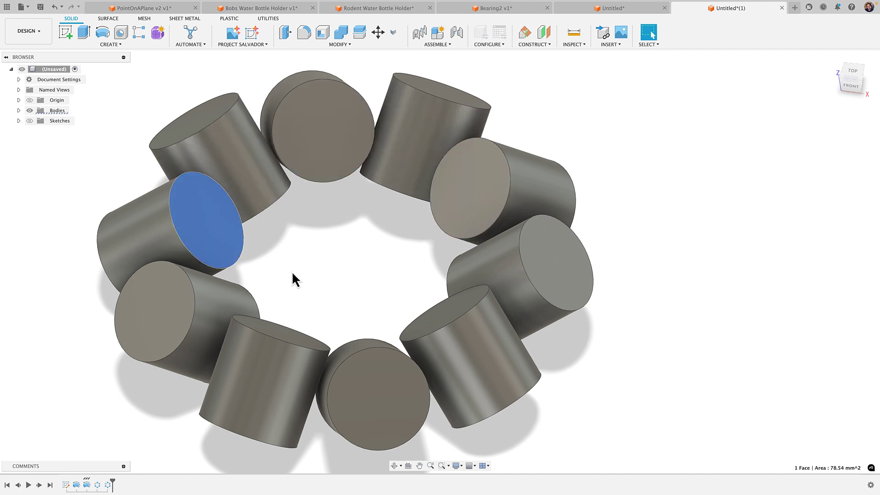
{"action": "middle_click_drag", "start_coordinate": [295, 279], "coordinate": [480, 170]}
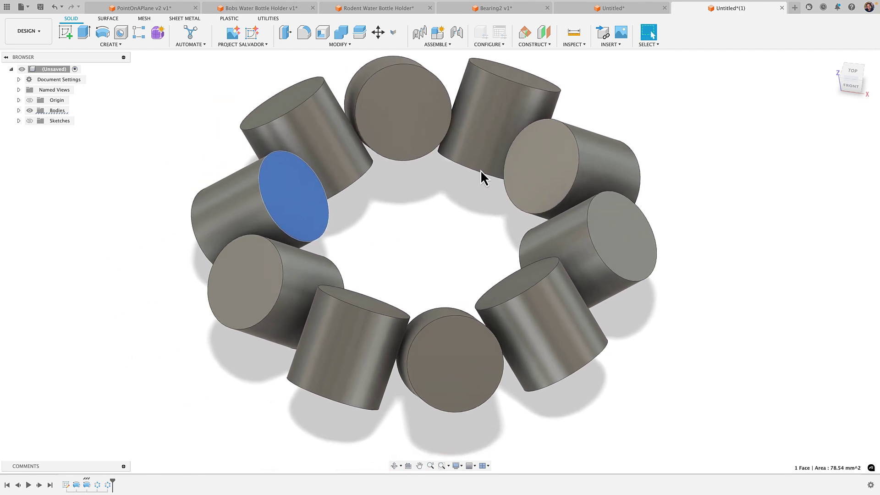
{"action": "left_click", "coordinate": [439, 274]}
{"action": "middle_click_drag", "start_coordinate": [439, 273], "coordinate": [281, 247], "text": "shift"}
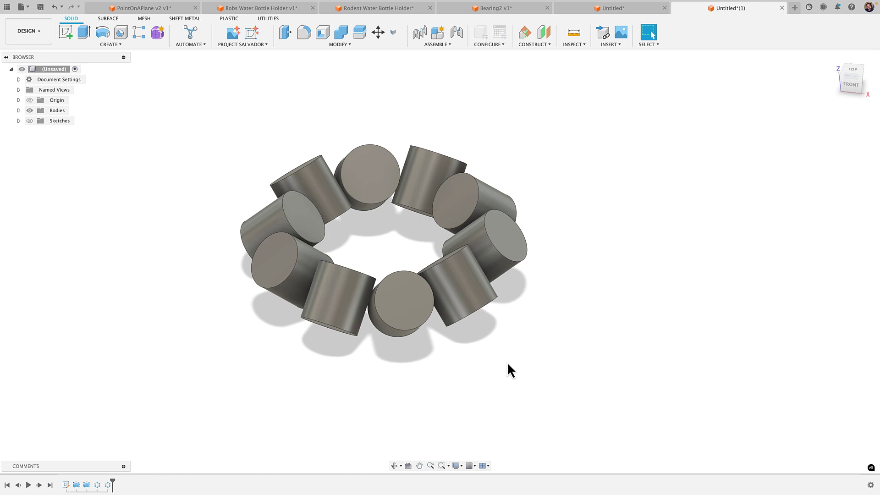
{"action": "middle_click_drag", "start_coordinate": [507, 365], "coordinate": [531, 224], "text": "shift"}
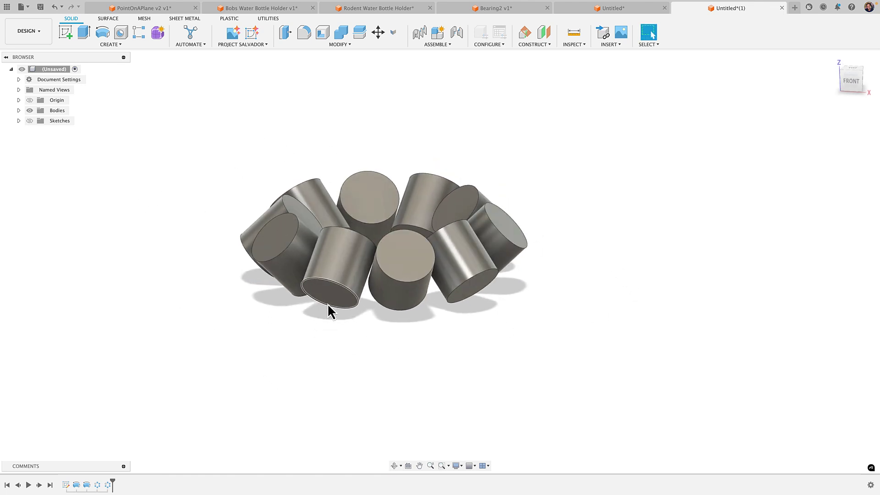
Sketch on the front plane and project the left roller's lower-left and bottom edges
{"action": "left_click", "coordinate": [66, 32]}
{"action": "left_click", "coordinate": [402, 206]}
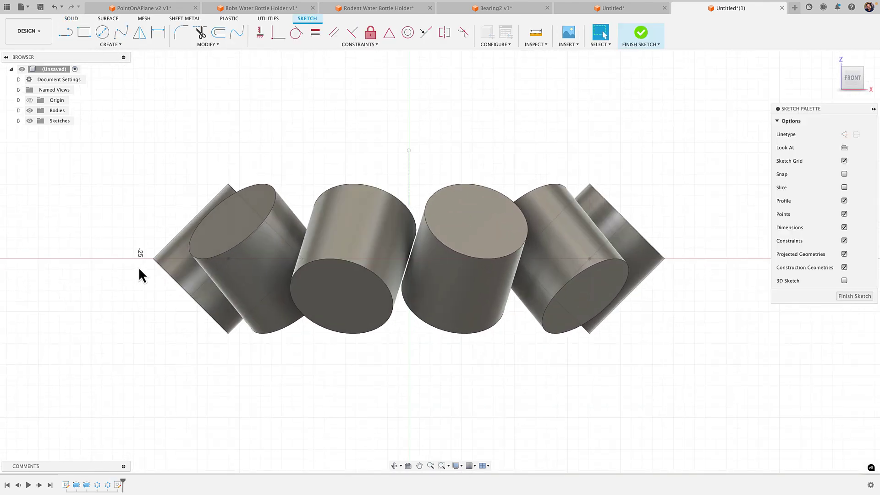
{"action": "key", "text": "p"}
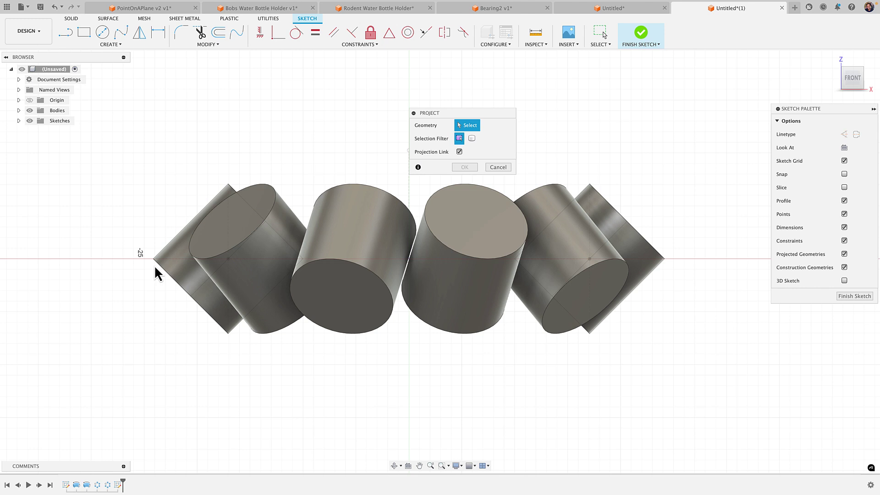
{"action": "left_click", "coordinate": [171, 277]}
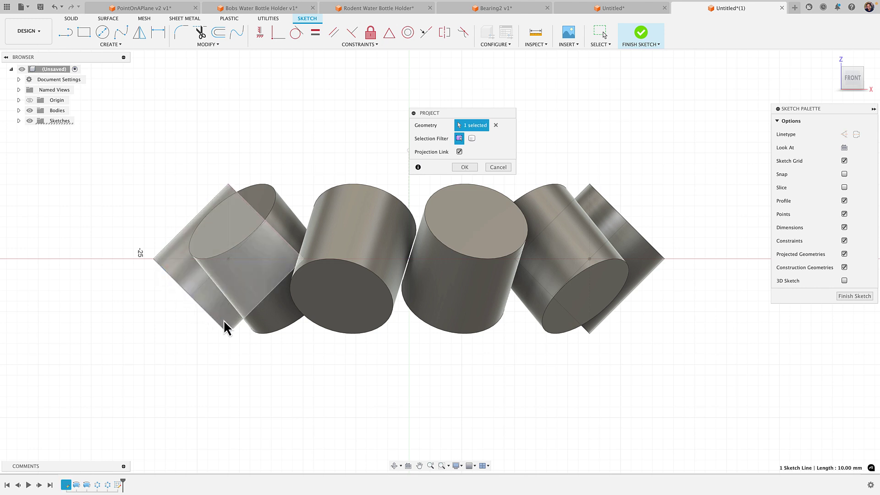
{"action": "left_click", "coordinate": [233, 327]}
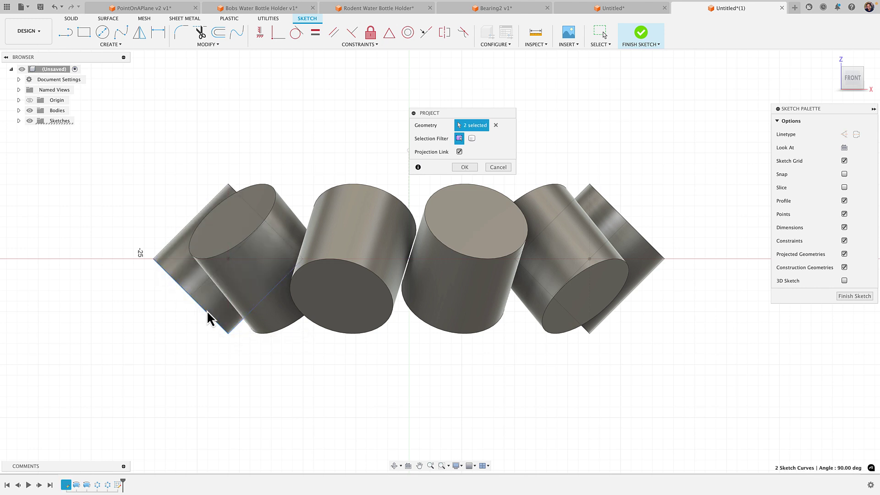
{"action": "left_click", "coordinate": [464, 167]}
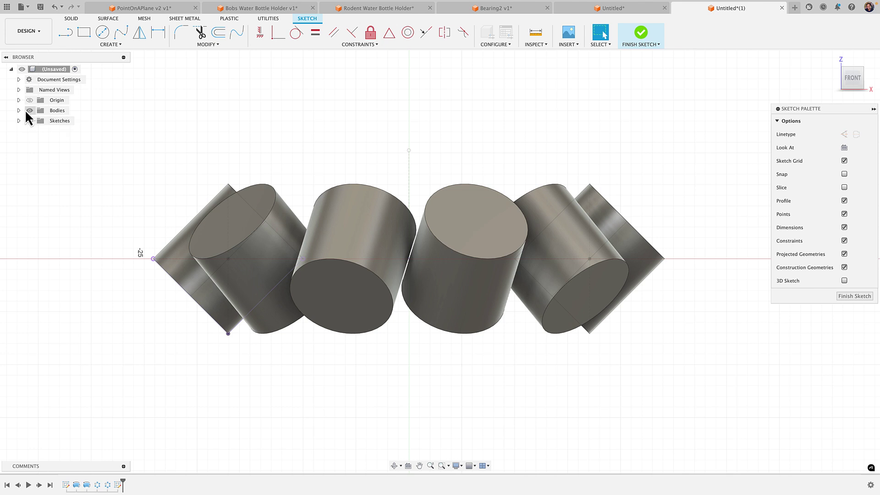
Hide the roller bodies and Sketch1 in the browser
{"action": "left_click", "coordinate": [30, 110]}
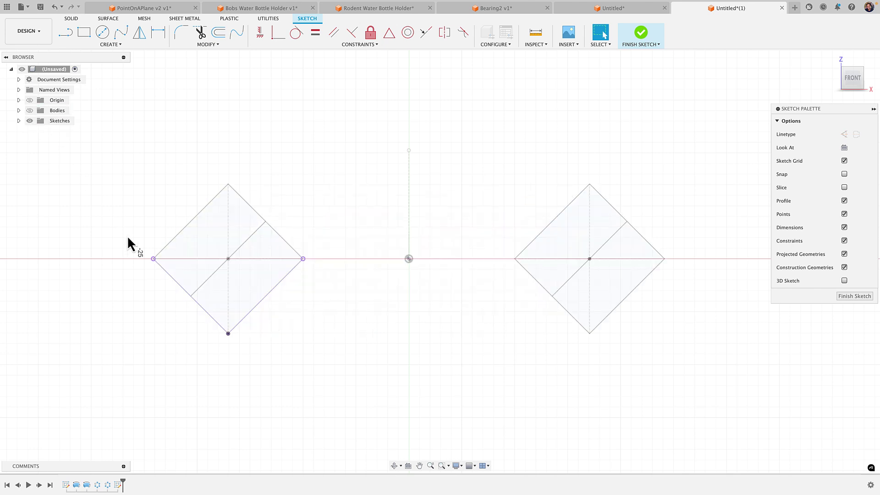
{"action": "left_click", "coordinate": [19, 121]}
{"action": "left_click", "coordinate": [37, 131]}
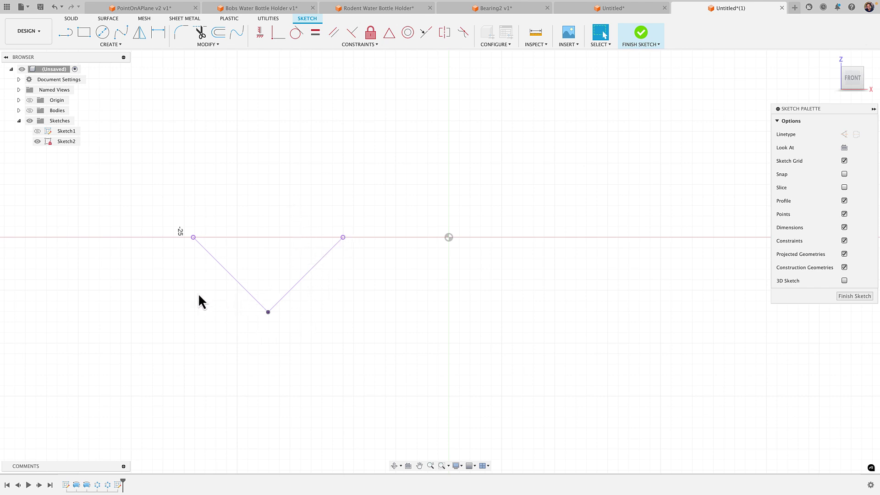
Draw a two-point rectangle enclosing the projected V
{"action": "key", "text": "l"}
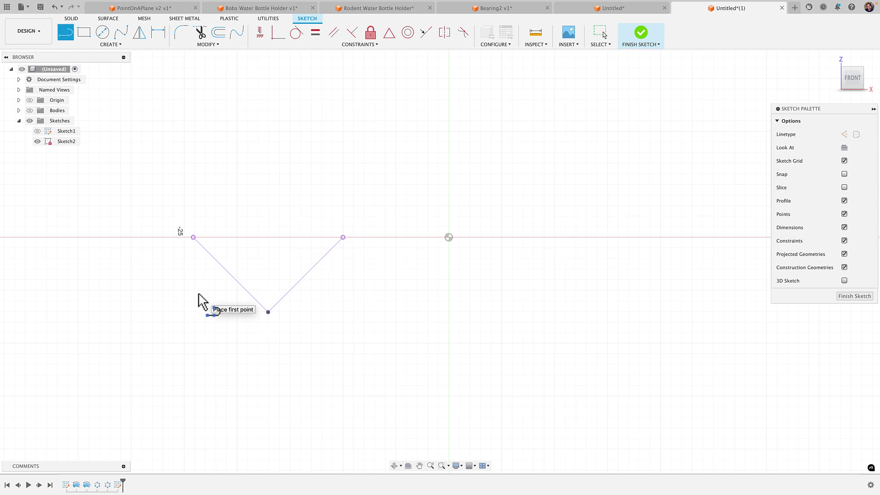
{"action": "key", "text": "Escape"}
{"action": "key", "text": "r"}
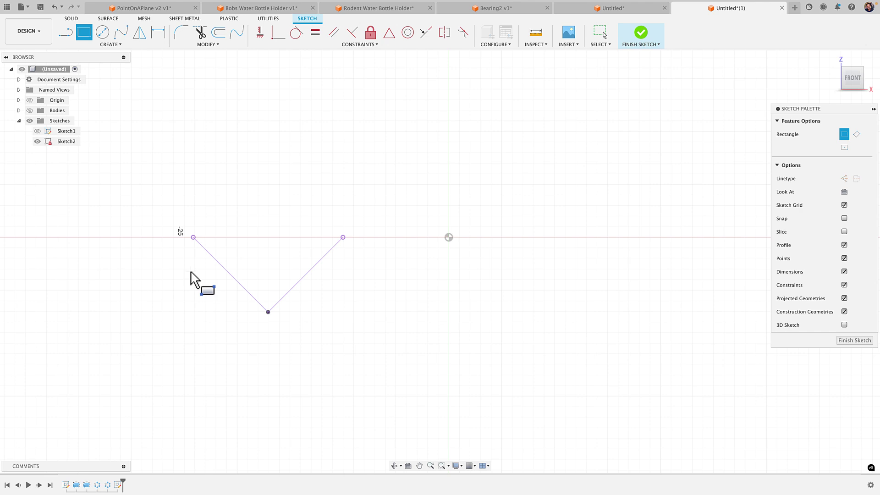
{"action": "left_click", "coordinate": [166, 219]}
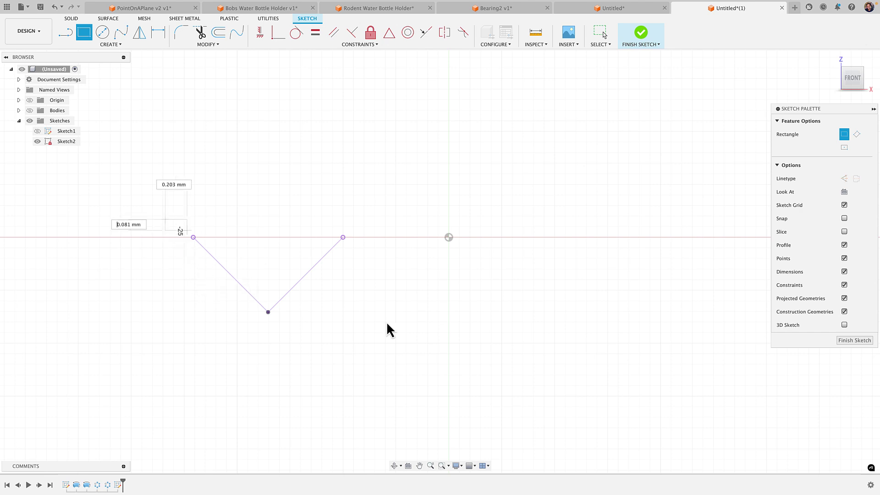
{"action": "left_click", "coordinate": [405, 345]}
{"action": "key", "text": "Escape"}
Dimension a 1 mm gap between the V's top-left point and the rectangle's left edge
{"action": "key", "text": "d"}
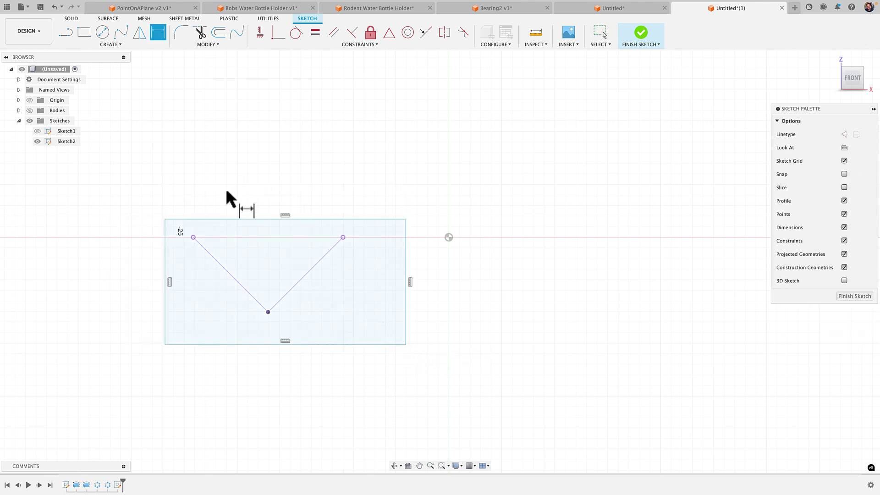
{"action": "left_click", "coordinate": [193, 236]}
{"action": "left_click", "coordinate": [166, 240]}
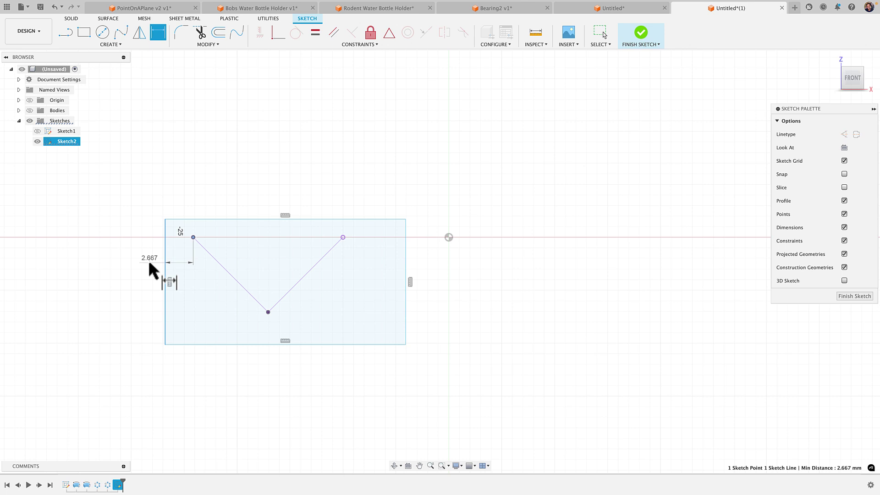
{"action": "left_click", "coordinate": [149, 263]}
{"action": "type", "text": "1"}
{"action": "key", "text": "Return"}
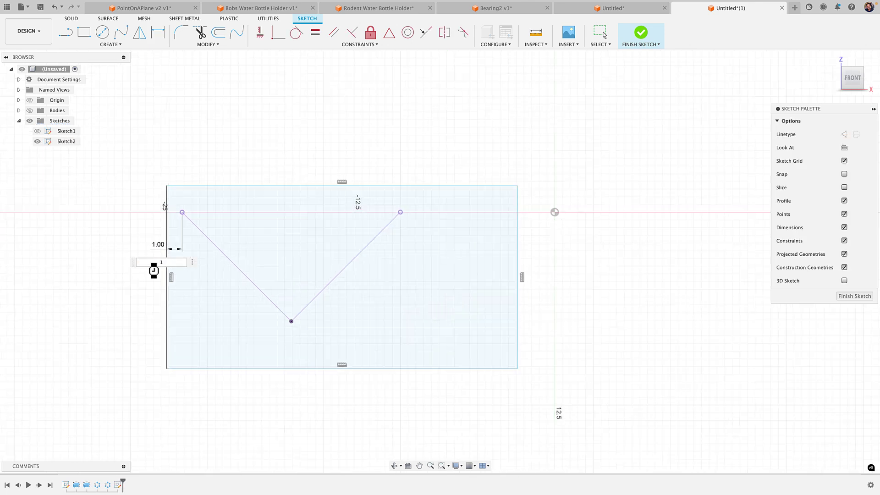
{"action": "scroll", "coordinate": [153, 171], "scroll_direction": "up", "scroll_amount": 3}
{"action": "scroll", "coordinate": [167, 157], "scroll_direction": "down", "scroll_amount": 3}
{"action": "scroll", "coordinate": [229, 220], "scroll_direction": "down", "scroll_amount": 3}
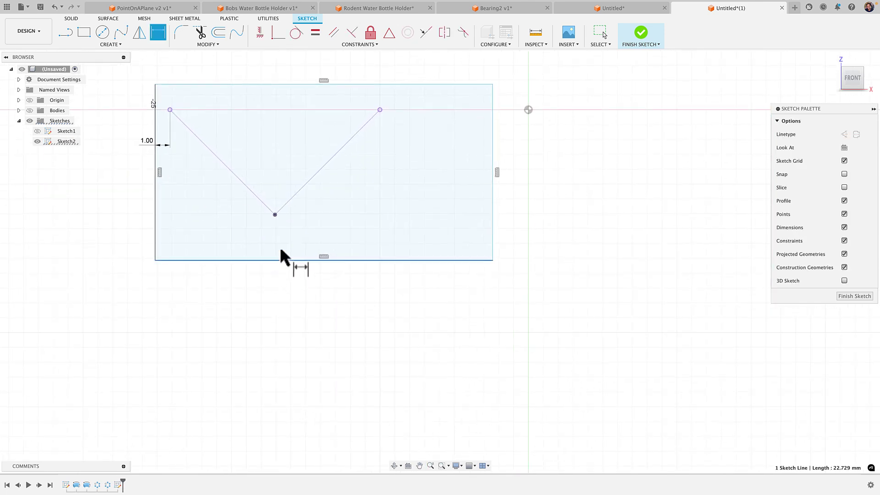
Dimension a 1.00 mm gap between the V's bottom point and the rectangle's bottom edge
{"action": "left_click", "coordinate": [280, 257]}
{"action": "left_click", "coordinate": [275, 214]}
{"action": "left_click", "coordinate": [225, 295]}
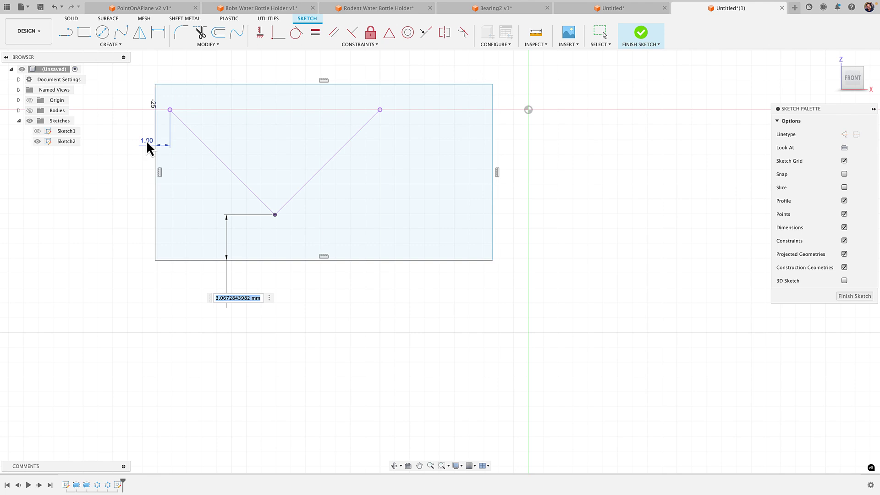
{"action": "type", "text": "1"}
{"action": "key", "text": "Return"}
{"action": "scroll", "coordinate": [272, 280], "scroll_direction": "up", "scroll_amount": 3}
{"action": "key", "text": "Escape"}
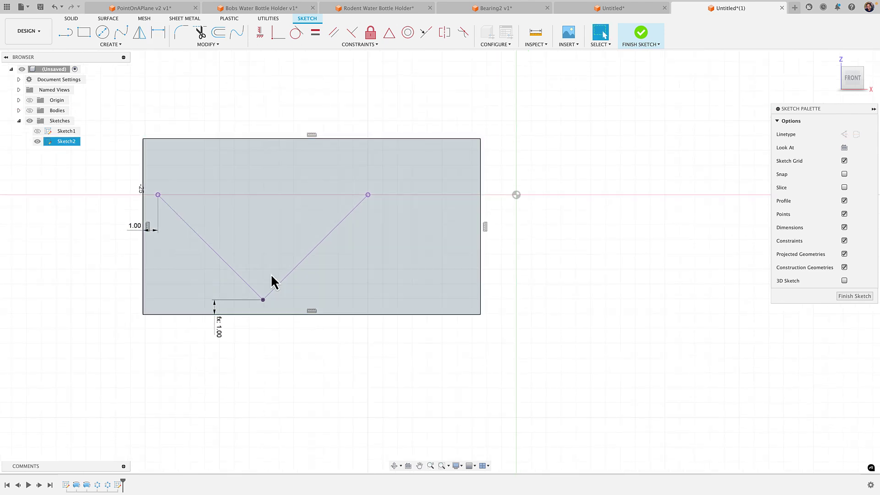
{"action": "scroll", "coordinate": [114, 249], "scroll_direction": "up", "scroll_amount": 2}
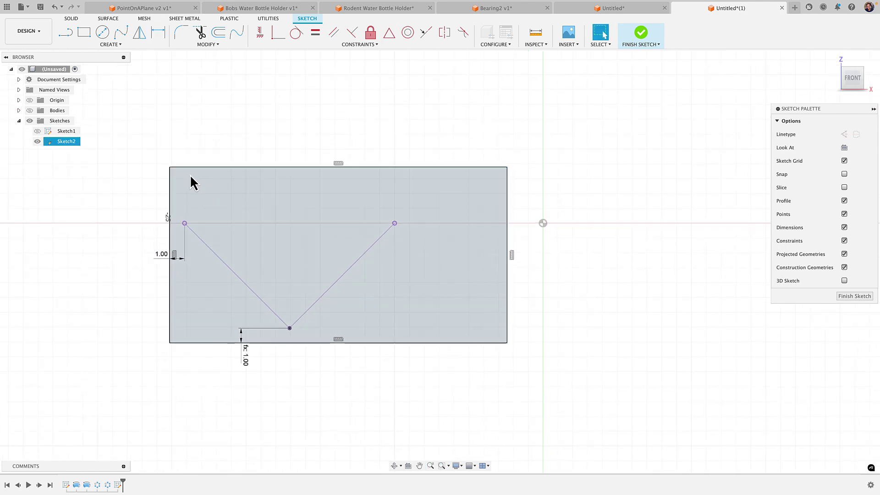
Make the rectangle's top-left corner coincident with a sketch point and level with the V's point
{"action": "left_click", "coordinate": [278, 32]}
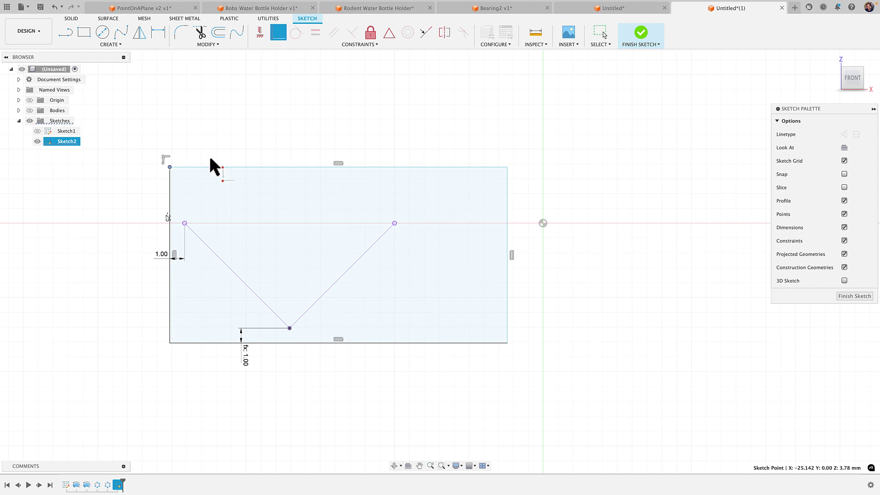
{"action": "left_click", "coordinate": [169, 167]}
{"action": "left_click", "coordinate": [160, 185]}
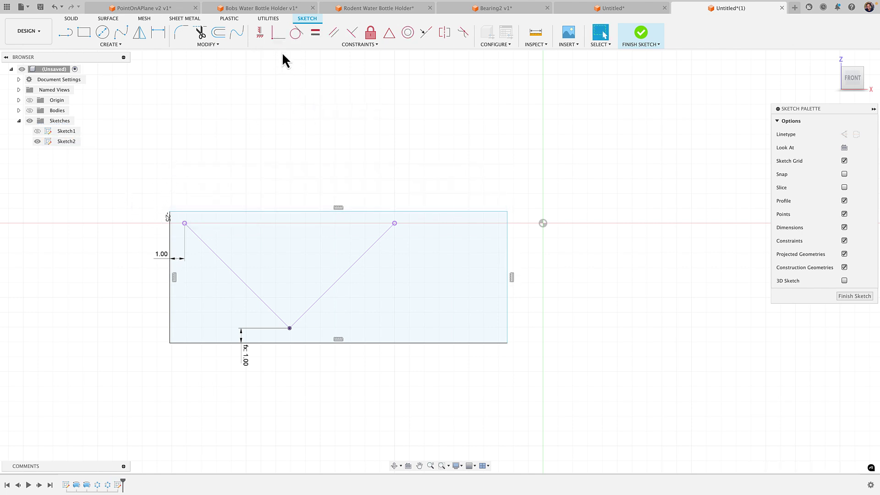
{"action": "left_click", "coordinate": [260, 32]}
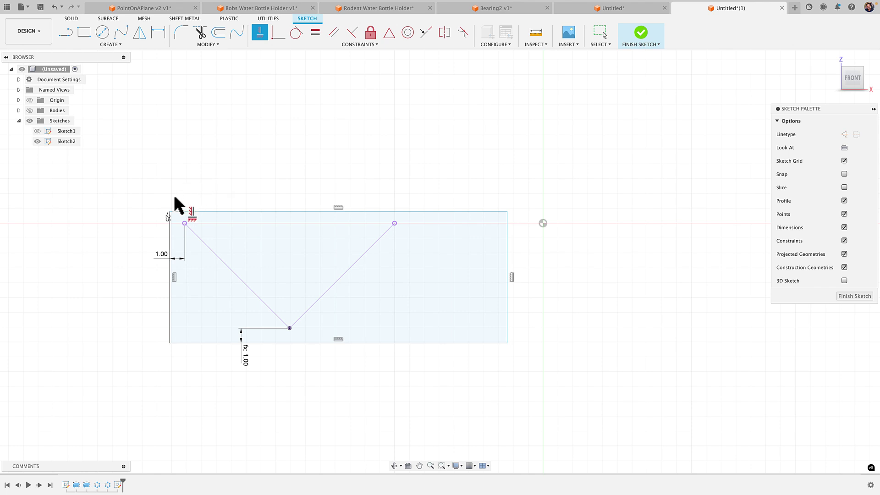
{"action": "left_click", "coordinate": [169, 212]}
{"action": "left_click", "coordinate": [184, 223]}
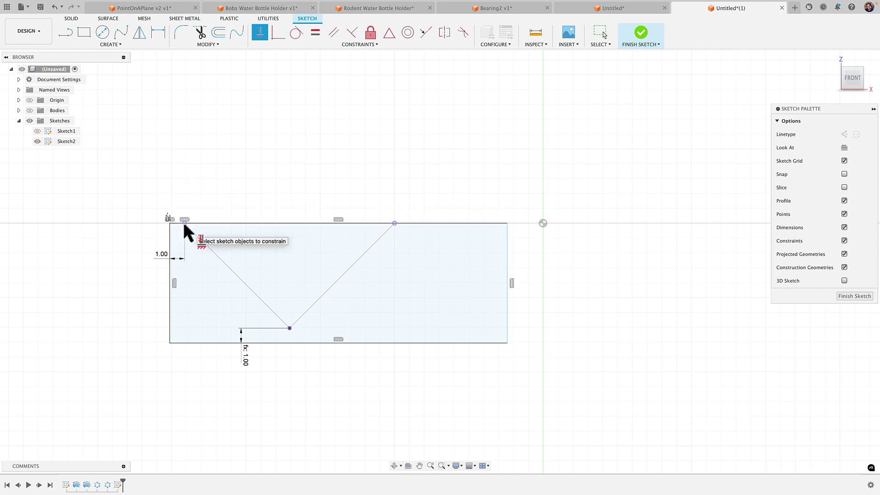
{"action": "key", "text": "Escape"}
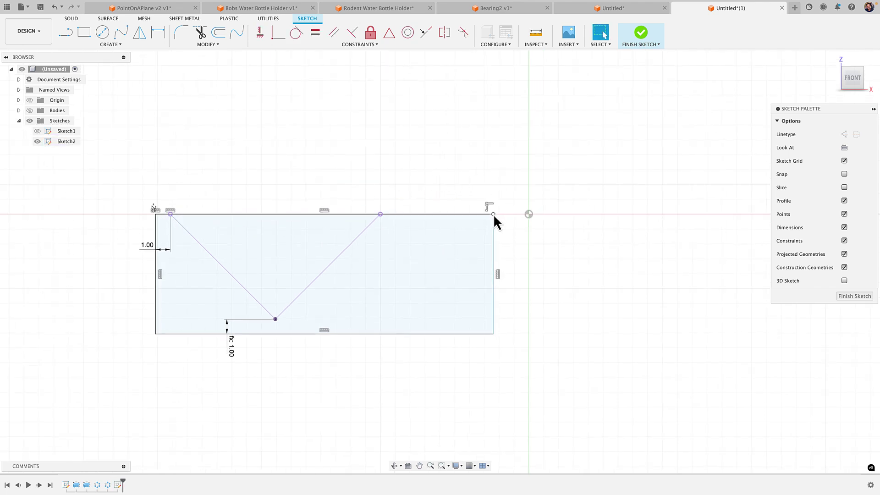
Make the rectangle's top-right corner coincident with the origin
{"action": "left_click", "coordinate": [493, 214]}
{"action": "left_click", "coordinate": [277, 33]}
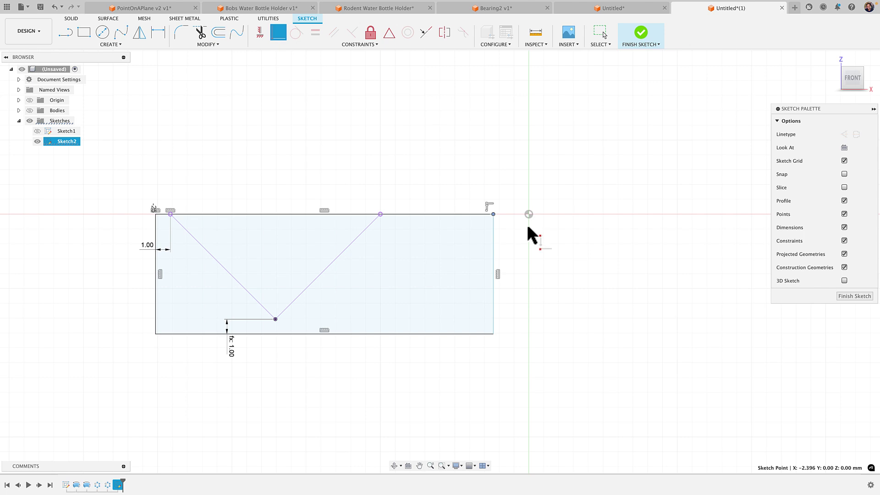
{"action": "left_click", "coordinate": [529, 215]}
Finish the sketch and revolve the rectangle profile about its vertical edge
{"action": "left_click", "coordinate": [640, 34]}
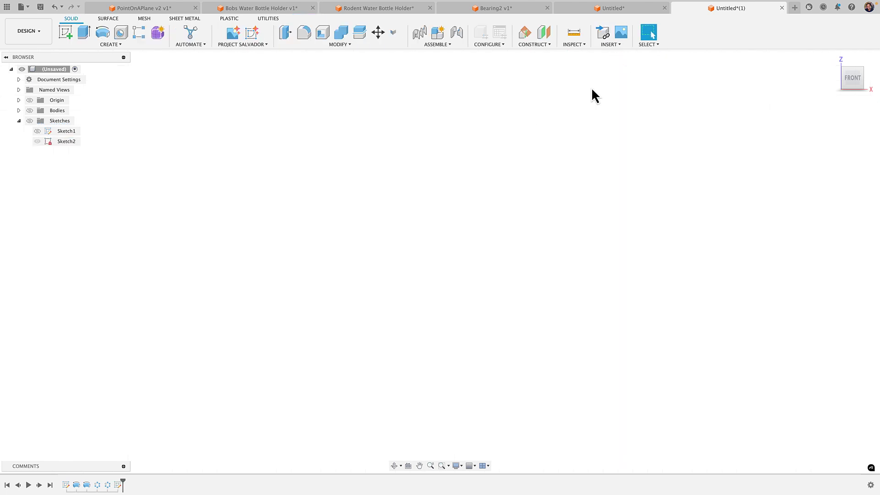
{"action": "left_click", "coordinate": [29, 121]}
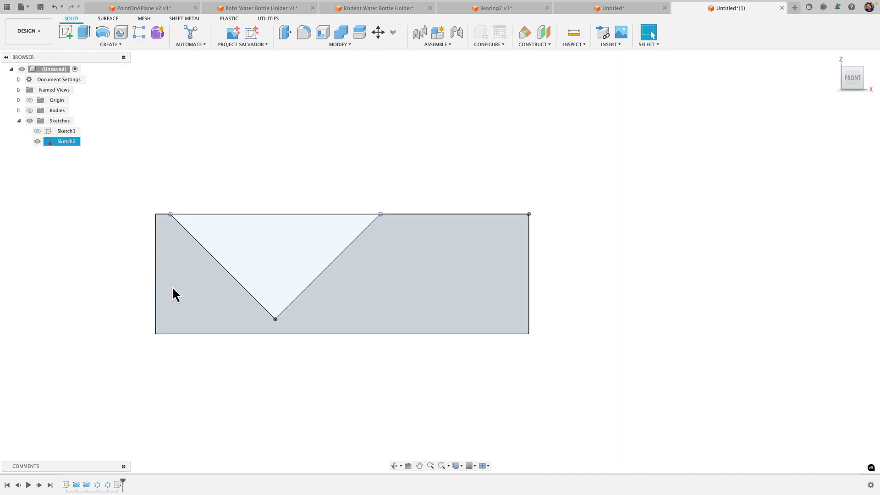
{"action": "left_click", "coordinate": [172, 286]}
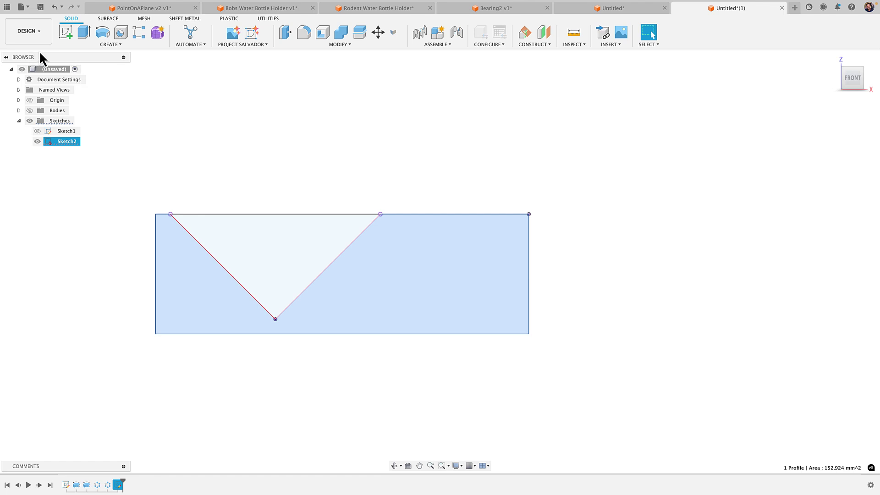
{"action": "left_click", "coordinate": [77, 44]}
{"action": "left_click", "coordinate": [78, 98]}
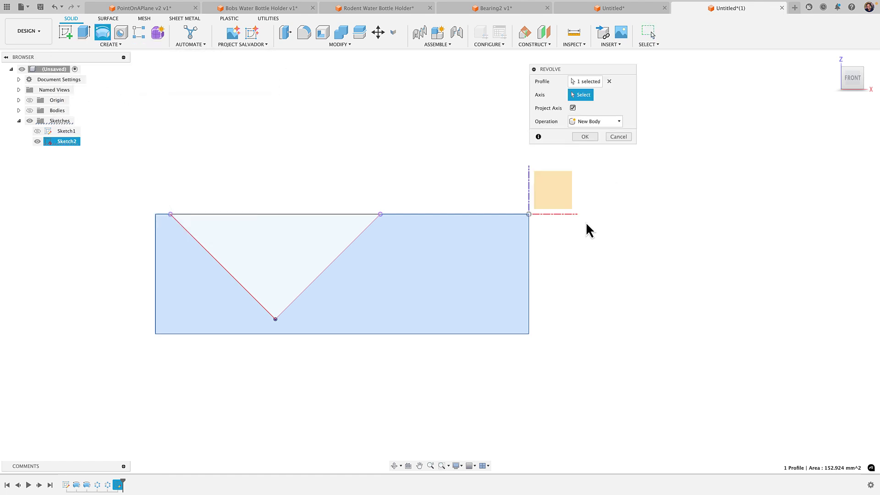
{"action": "left_click", "coordinate": [529, 261]}
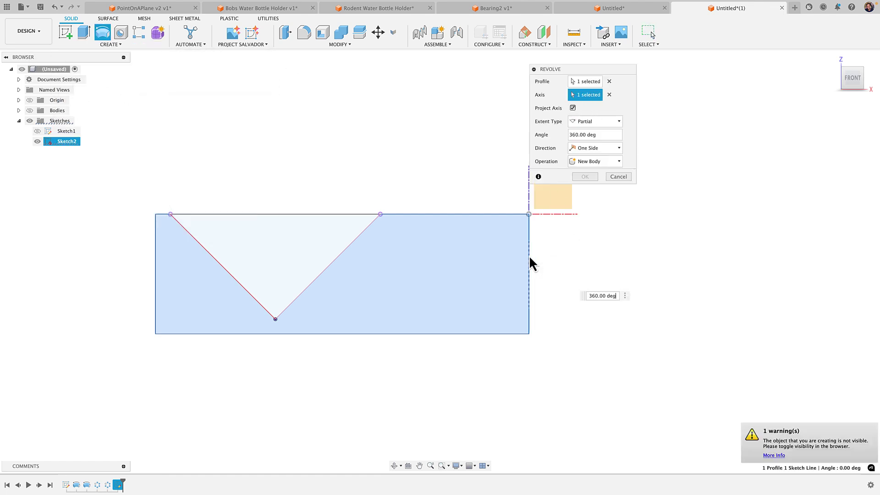
Show the rollers, set the revolve operation to New Body, and confirm the 360° ring
{"action": "left_click", "coordinate": [29, 110]}
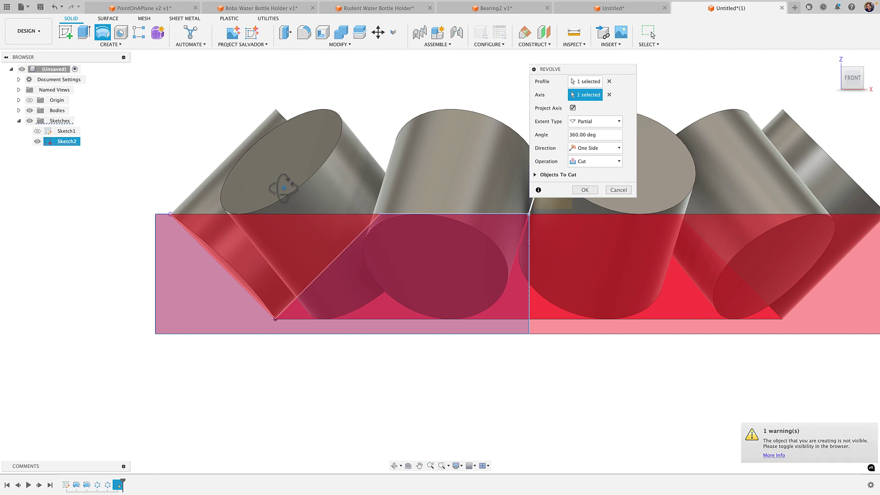
{"action": "middle_click_drag", "start_coordinate": [283, 188], "coordinate": [308, 226], "text": "shift"}
{"action": "middle_click_drag", "start_coordinate": [209, 229], "coordinate": [243, 232], "text": "shift"}
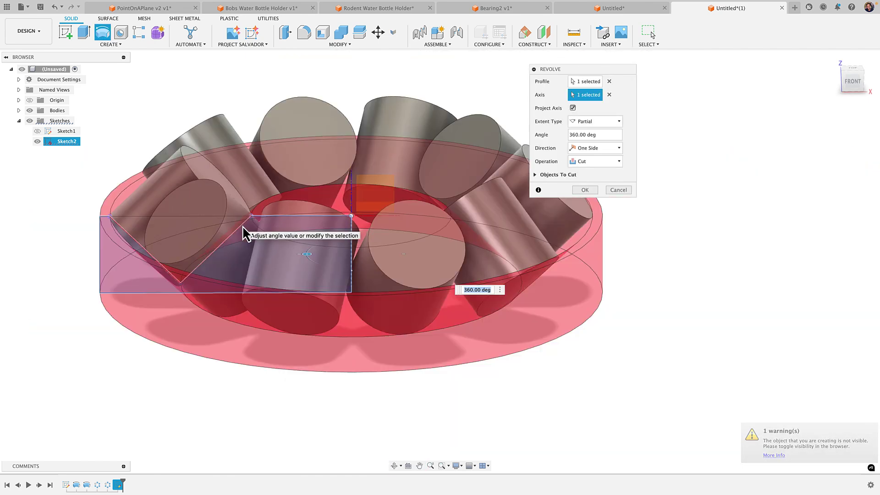
{"action": "scroll", "coordinate": [243, 232], "scroll_direction": "down", "scroll_amount": 3}
{"action": "left_click", "coordinate": [591, 162]}
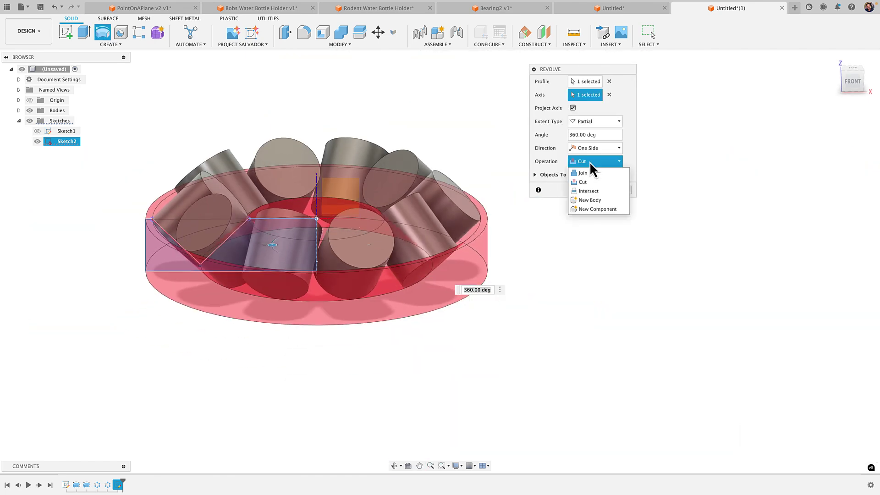
{"action": "left_click", "coordinate": [591, 199]}
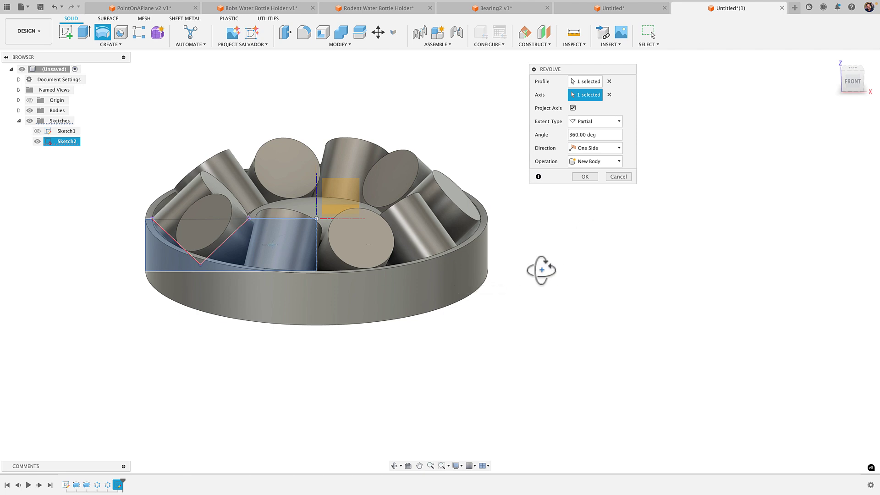
{"action": "middle_click_drag", "start_coordinate": [541, 270], "coordinate": [542, 287], "text": "shift"}
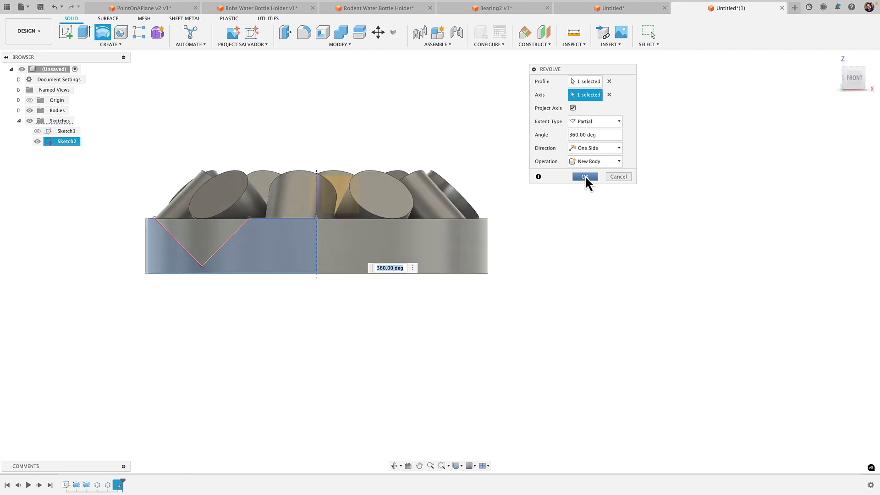
{"action": "left_click", "coordinate": [585, 177]}
{"action": "middle_click_drag", "start_coordinate": [552, 210], "coordinate": [535, 226], "text": "shift"}
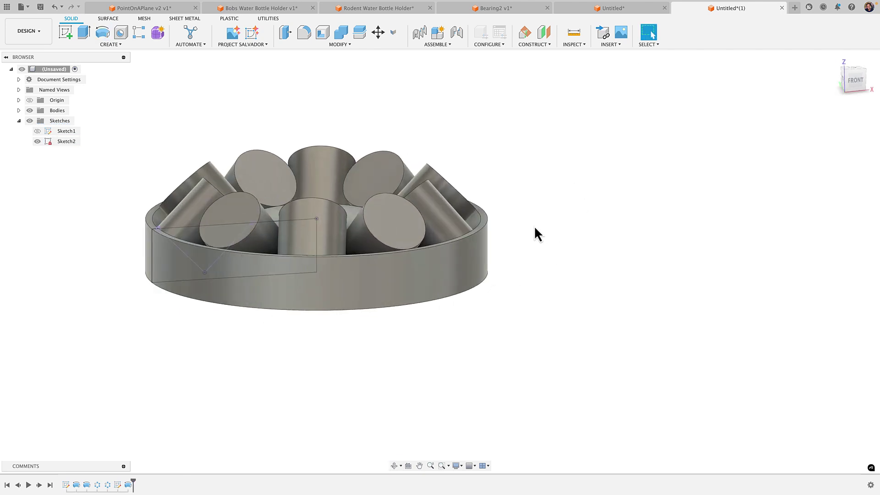
Hide Sketch2 and rename the revolved Body11 to 'Bottom'
{"action": "left_click", "coordinate": [36, 141]}
{"action": "left_click", "coordinate": [18, 111]}
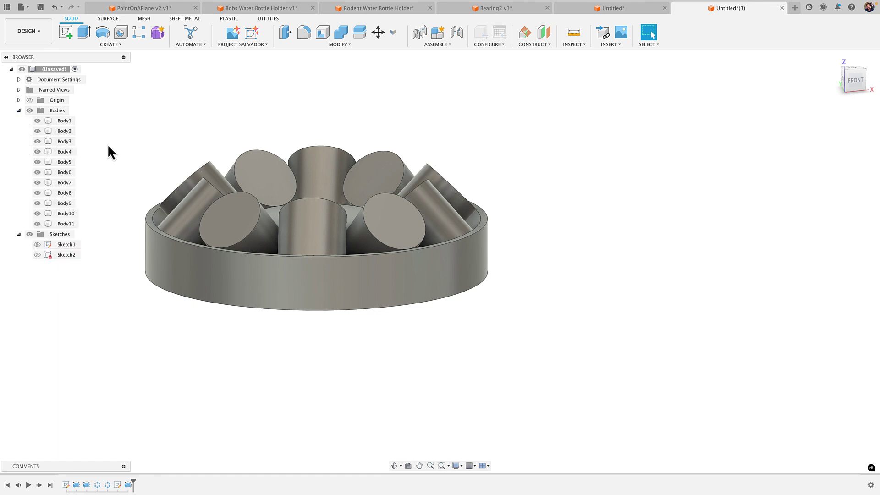
{"action": "middle_click_drag", "start_coordinate": [108, 145], "coordinate": [140, 147]}
{"action": "left_click", "coordinate": [40, 224]}
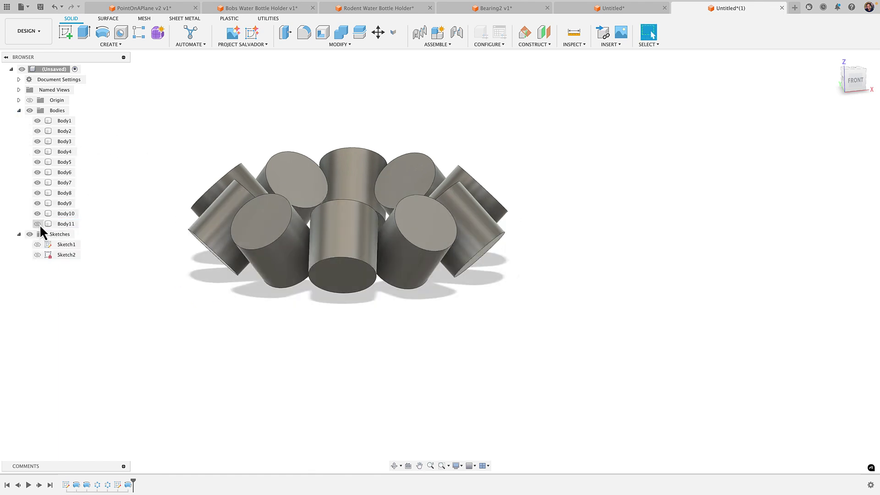
{"action": "left_click", "coordinate": [37, 224]}
{"action": "left_click", "coordinate": [62, 224]}
{"action": "double_click", "coordinate": [64, 224]}
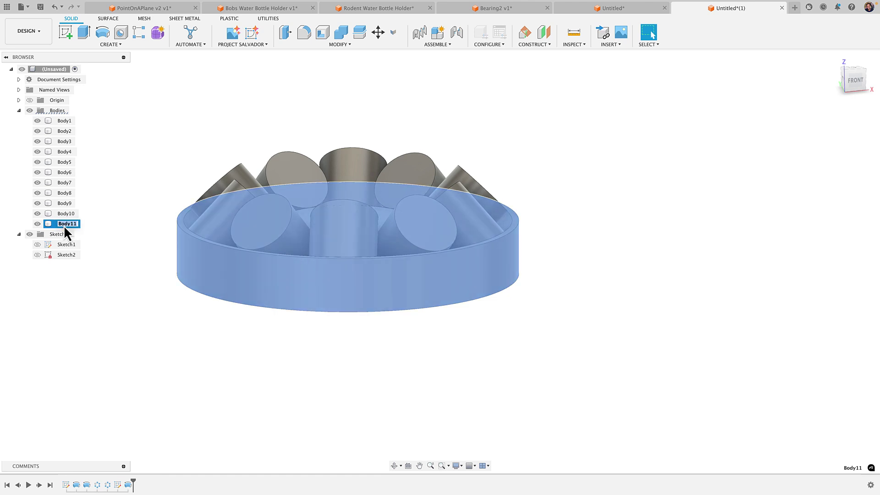
{"action": "type", "text": "Bottom"}
{"action": "key", "text": "Return"}
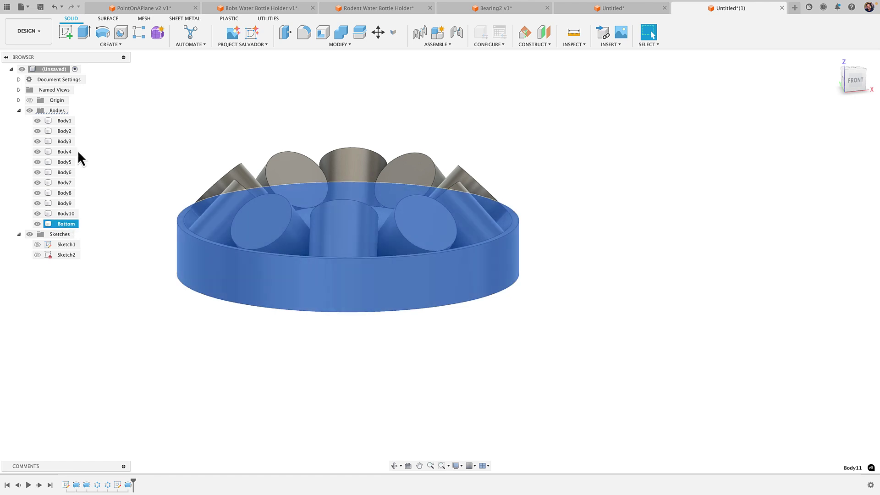
Group Body1–Body10 into a new group named 'Cylindrical Bearings' and hide it
{"action": "right_click", "coordinate": [59, 115]}
{"action": "left_click", "coordinate": [71, 130]}
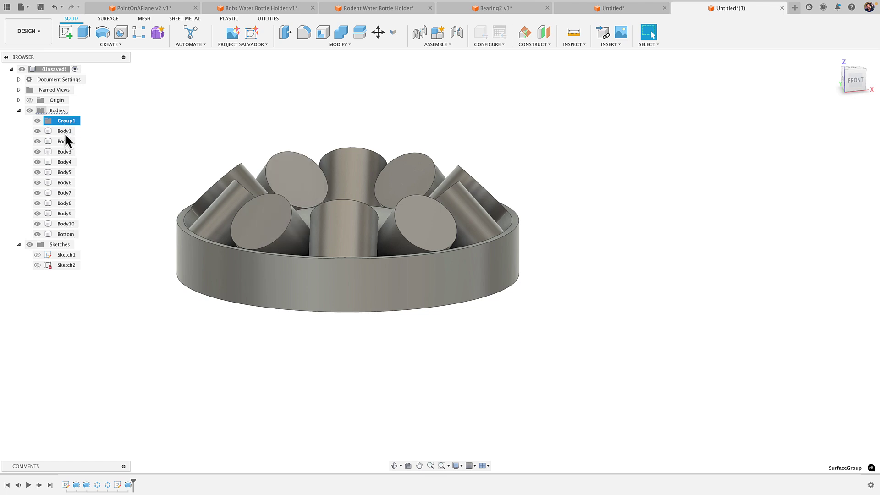
{"action": "left_click", "coordinate": [64, 132]}
{"action": "left_click", "coordinate": [64, 223], "text": "shift"}
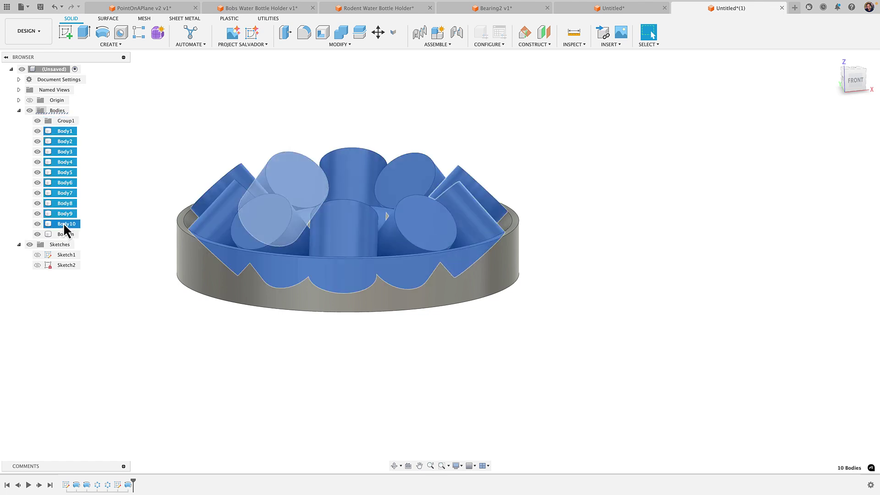
{"action": "left_click_drag", "start_coordinate": [64, 132], "coordinate": [64, 120]}
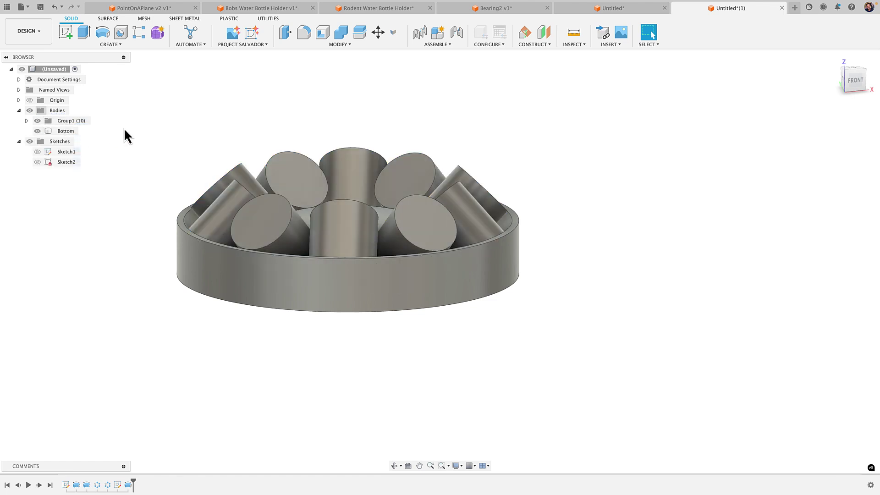
{"action": "double_click", "coordinate": [65, 122]}
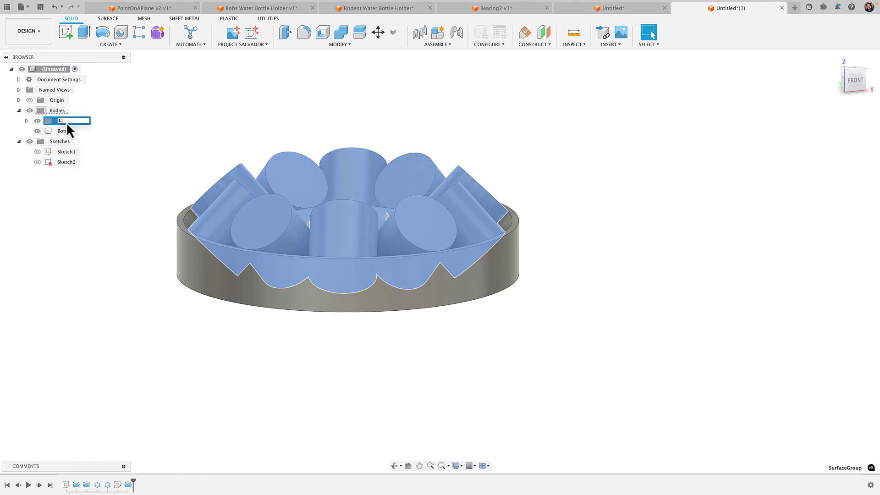
{"action": "type", "text": "Cylindrical Bearings"}
{"action": "key", "text": "Return"}
{"action": "left_click", "coordinate": [37, 121]}
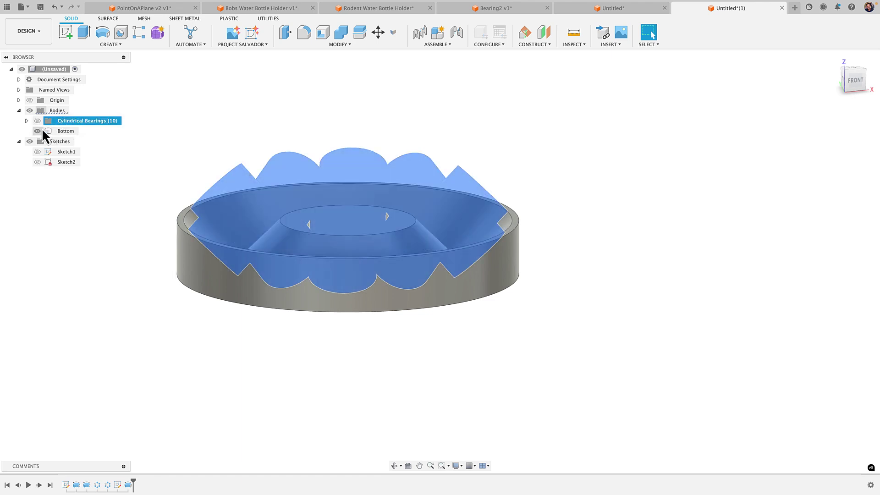
Toggle the Bottom ring and Cylindrical Bearings visibility while orbiting to compare them
{"action": "left_click", "coordinate": [37, 131]}
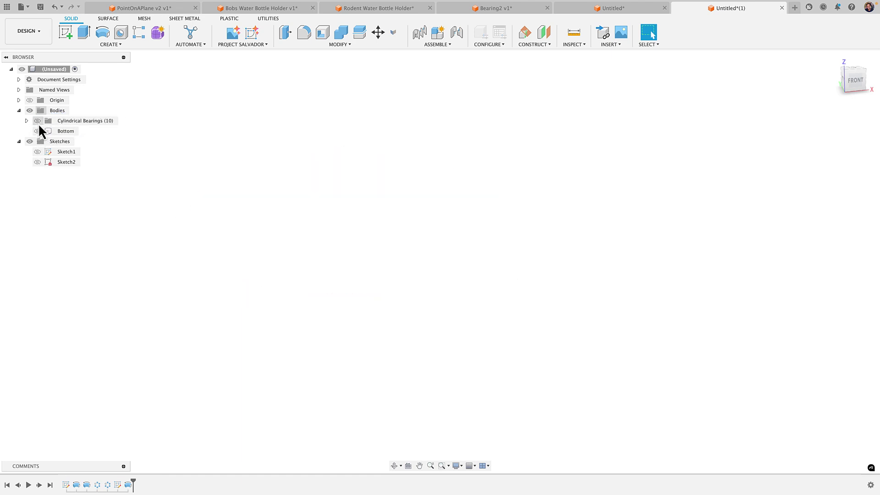
{"action": "left_click", "coordinate": [37, 121]}
{"action": "left_click", "coordinate": [38, 121]}
{"action": "middle_click_drag", "start_coordinate": [134, 181], "coordinate": [140, 170], "text": "shift"}
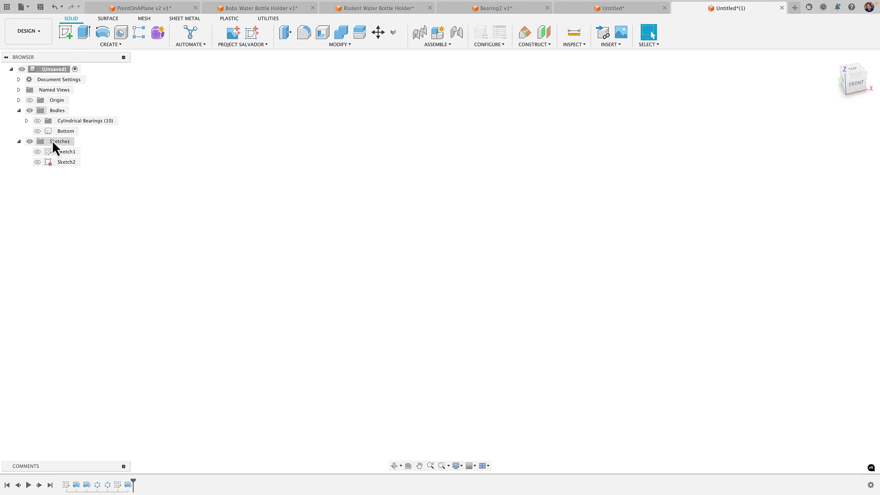
{"action": "left_click", "coordinate": [39, 122]}
{"action": "left_click", "coordinate": [38, 121]}
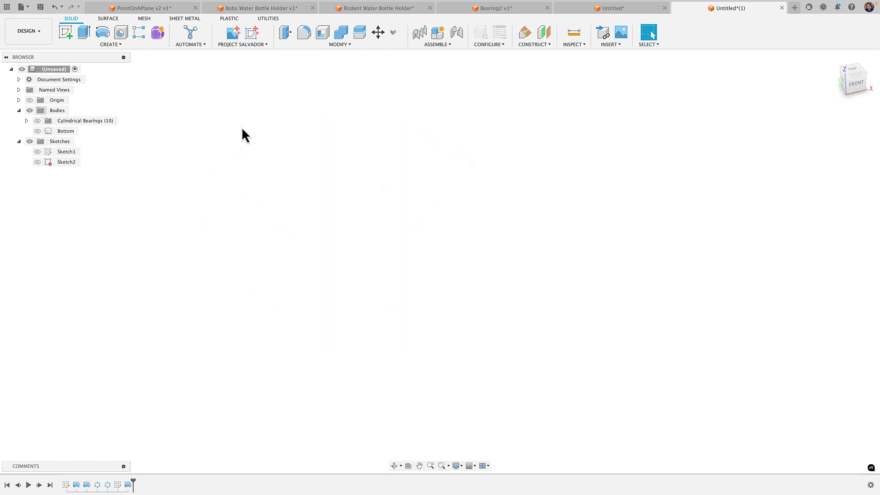
{"action": "left_click", "coordinate": [38, 131]}
{"action": "middle_click_drag", "start_coordinate": [195, 244], "coordinate": [200, 251], "text": "shift"}
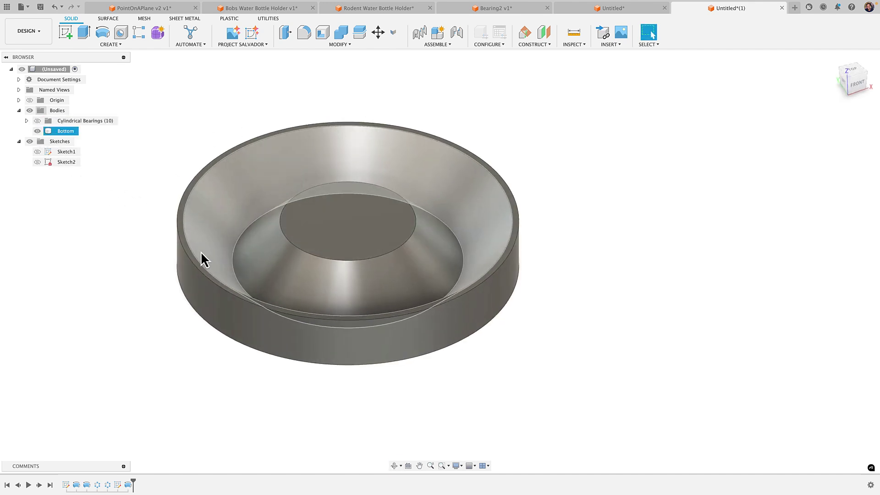
End with the rollers hidden and only the Bottom race bowl visible, zooming on it
{"action": "left_click", "coordinate": [38, 120]}
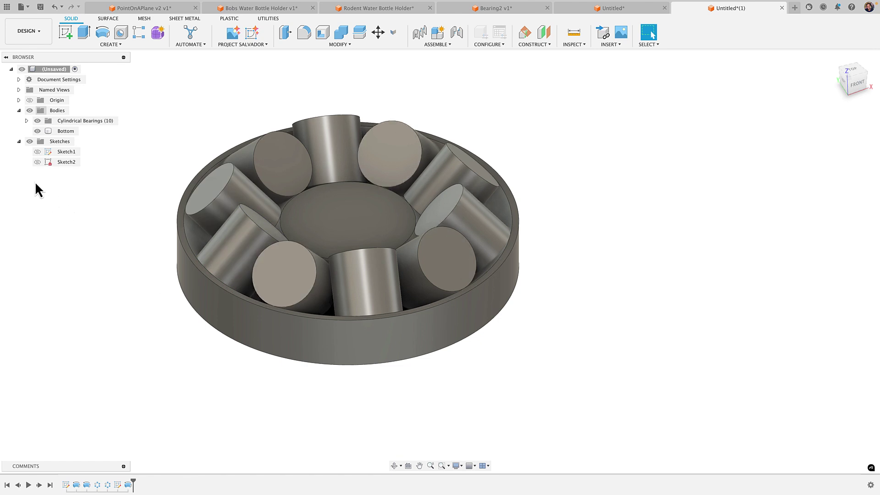
{"action": "left_click", "coordinate": [37, 131]}
{"action": "left_click", "coordinate": [38, 131]}
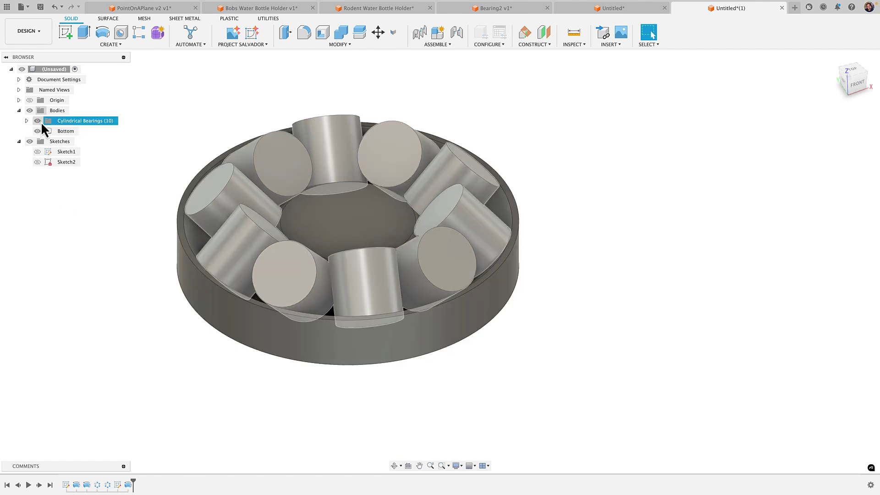
{"action": "left_click", "coordinate": [38, 121]}
{"action": "key", "text": "Escape"}
{"action": "scroll", "coordinate": [238, 245], "scroll_direction": "up", "scroll_amount": 5}
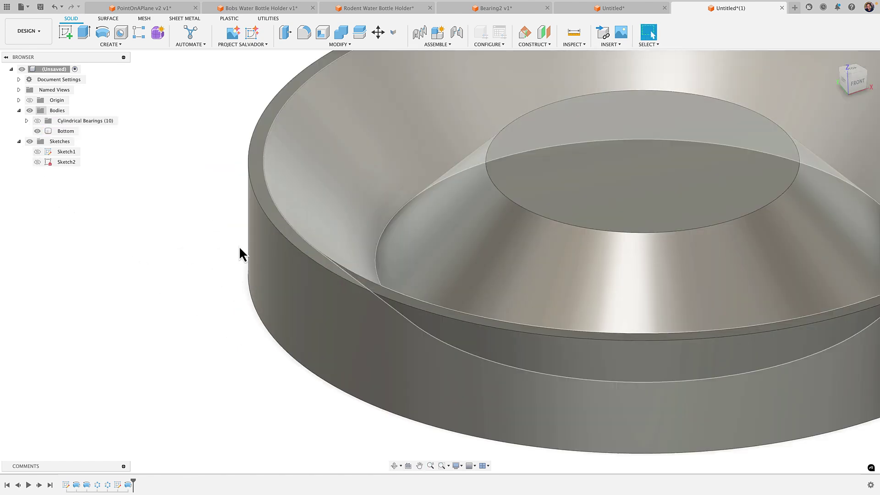
{"action": "scroll", "coordinate": [221, 262], "scroll_direction": "down", "scroll_amount": 5}
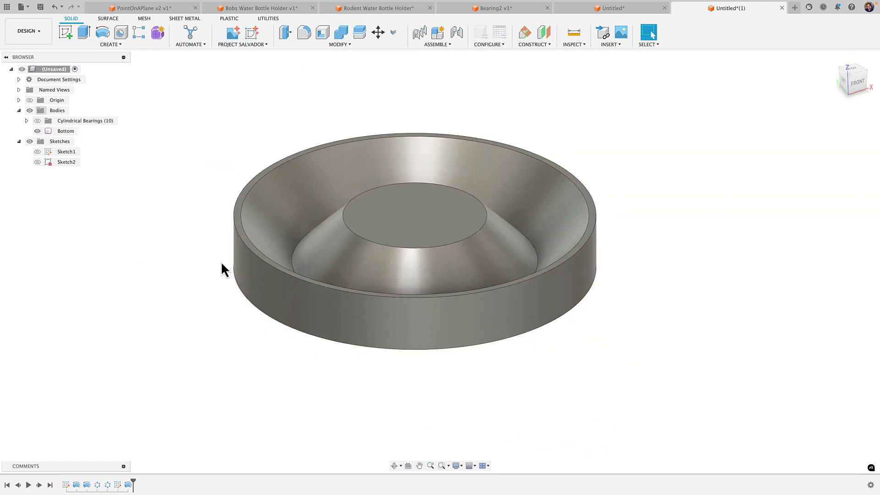
Mirror the Bottom body across the origin plane as a New Body, creating Bottom (1)
{"action": "left_click", "coordinate": [111, 43]}
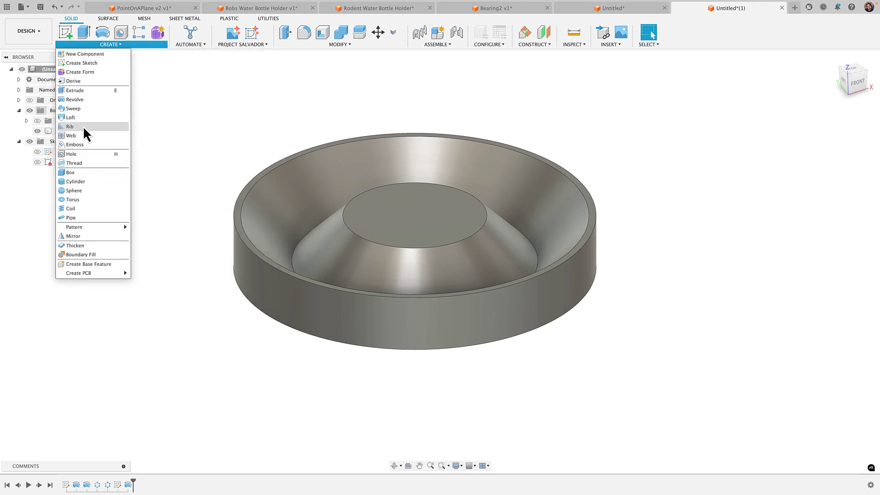
{"action": "left_click", "coordinate": [85, 236]}
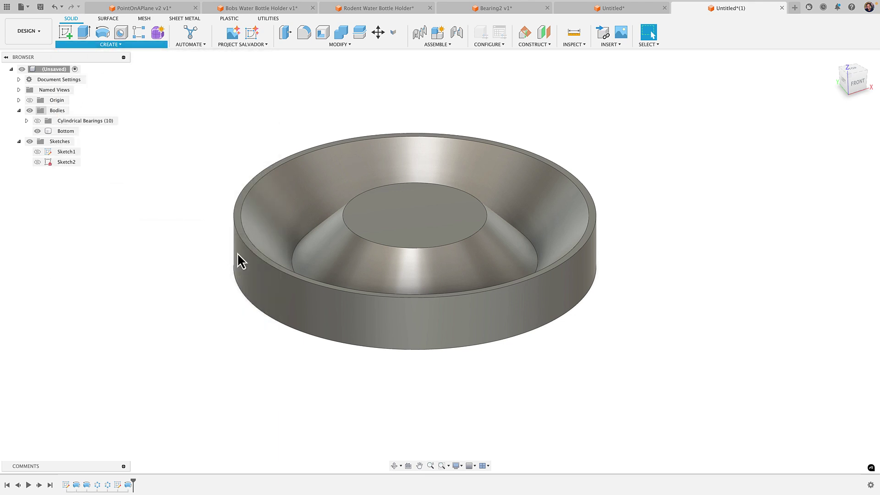
{"action": "left_click", "coordinate": [315, 278]}
{"action": "left_click", "coordinate": [825, 148]}
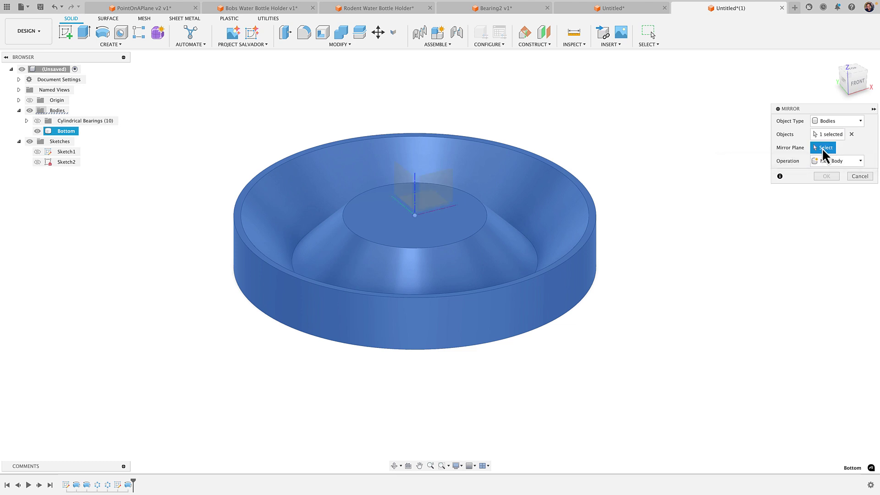
{"action": "middle_click_drag", "start_coordinate": [468, 165], "coordinate": [450, 202], "text": "shift"}
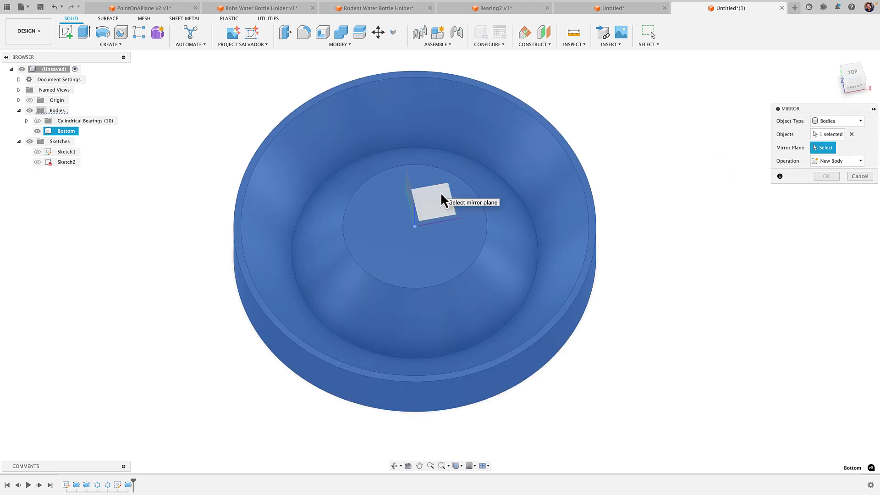
{"action": "left_click", "coordinate": [444, 196]}
{"action": "left_click", "coordinate": [827, 163]}
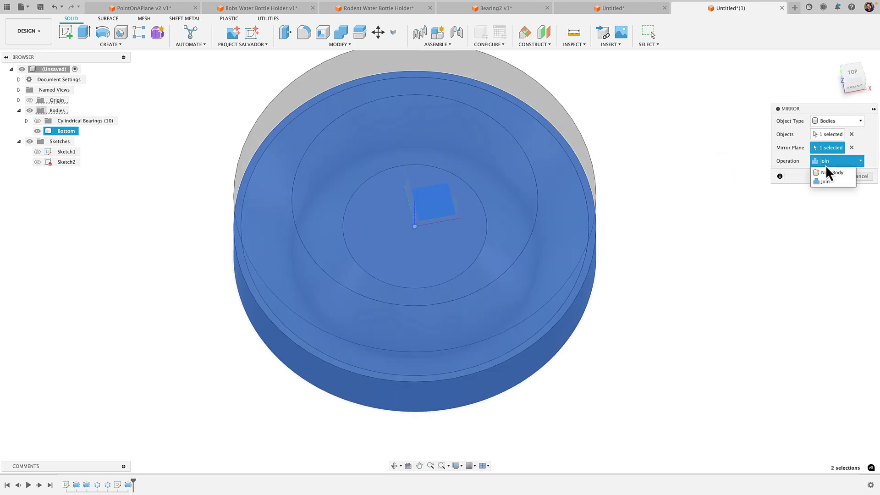
{"action": "left_click_drag", "start_coordinate": [827, 110], "coordinate": [611, 91]}
{"action": "left_click", "coordinate": [606, 143]}
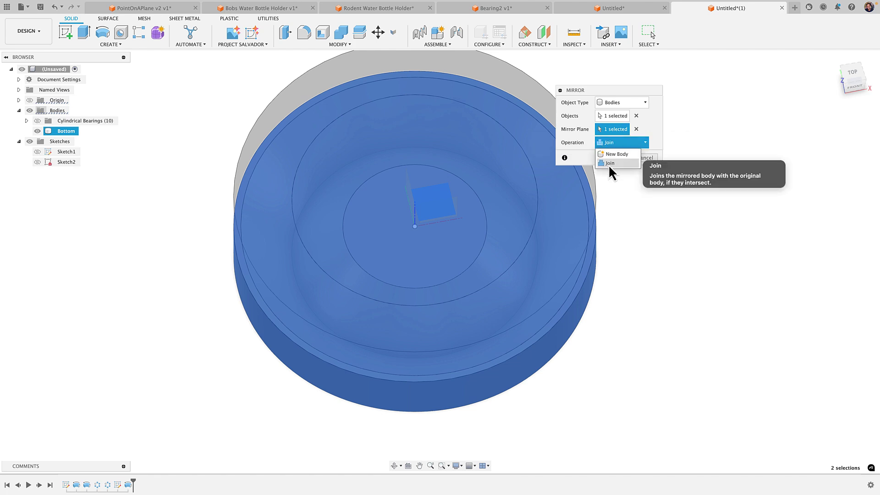
{"action": "left_click", "coordinate": [611, 170]}
{"action": "left_click", "coordinate": [611, 158]}
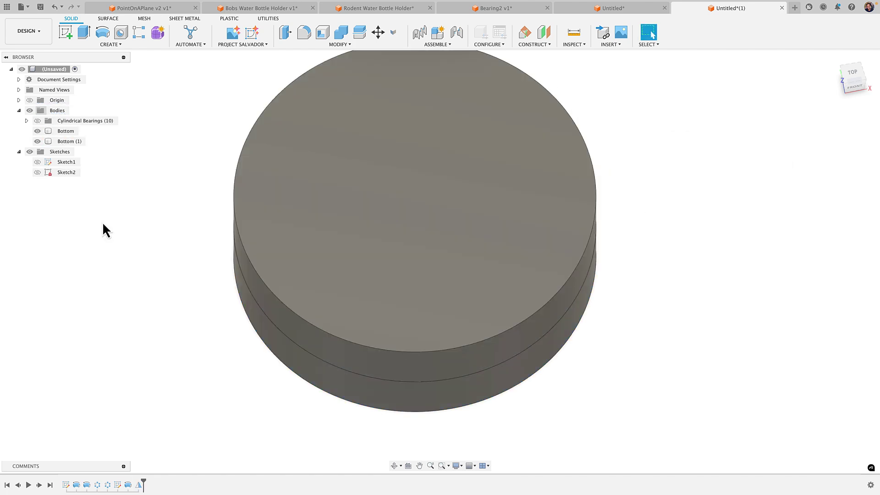
Rename Bottom (1) to 'Top' and move it above Bottom in the browser
{"action": "left_click", "coordinate": [69, 142]}
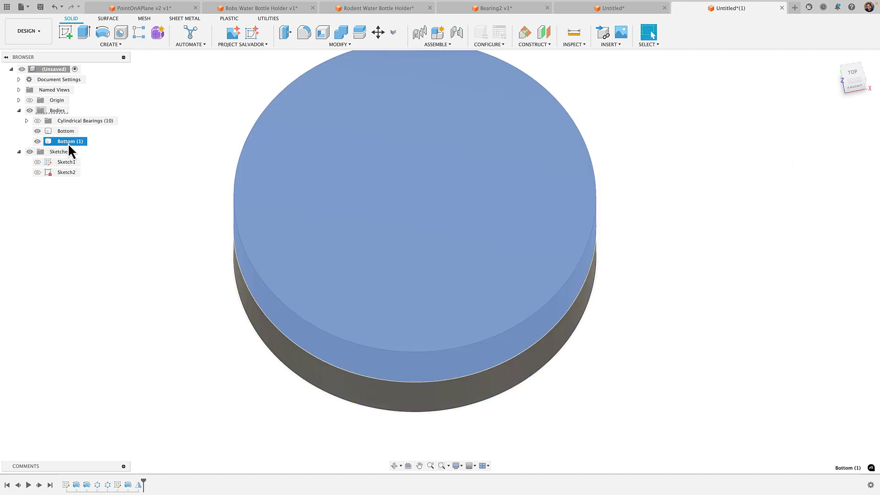
{"action": "double_click", "coordinate": [68, 142]}
{"action": "type", "text": "Top"}
{"action": "key", "text": "Return"}
{"action": "left_click", "coordinate": [109, 185]}
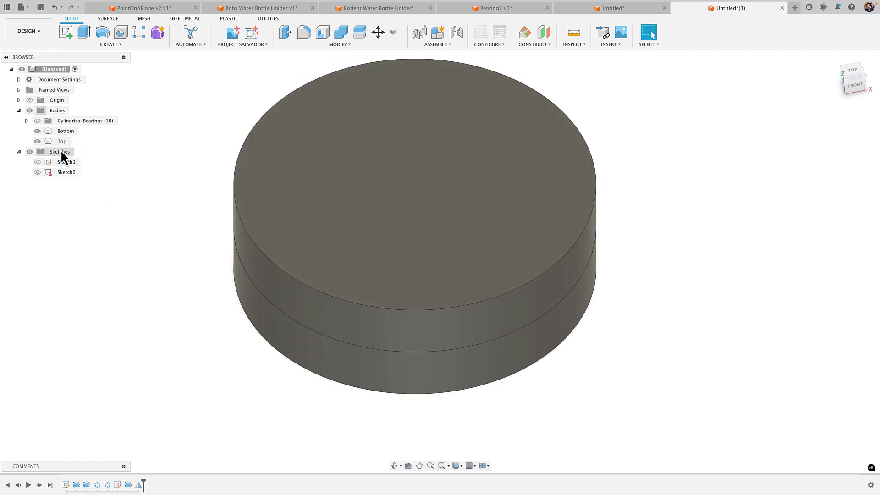
{"action": "left_click_drag", "start_coordinate": [59, 140], "coordinate": [62, 127]}
Toggle Top and Bottom visibility and orbit to inspect the Top race from the front
{"action": "left_click", "coordinate": [38, 141]}
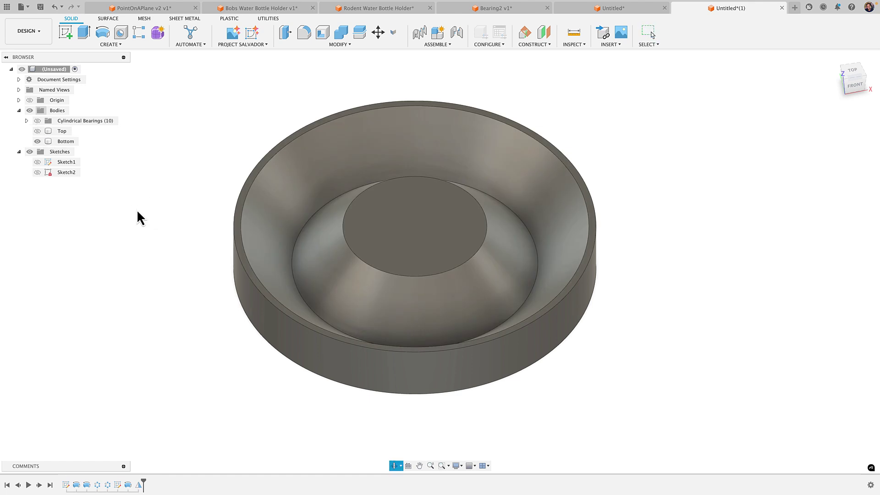
{"action": "left_click", "coordinate": [35, 136]}
{"action": "left_click", "coordinate": [37, 141]}
{"action": "mouse_move", "coordinate": [53, 159]}
{"action": "middle_mouse_down", "text": "shift"}
{"action": "mouse_move", "coordinate": [134, 203]}
{"action": "mouse_move", "coordinate": [133, 182]}
{"action": "mouse_move", "coordinate": [135, 236]}
{"action": "mouse_move", "coordinate": [68, 155]}
{"action": "middle_mouse_up", "text": "shift"}
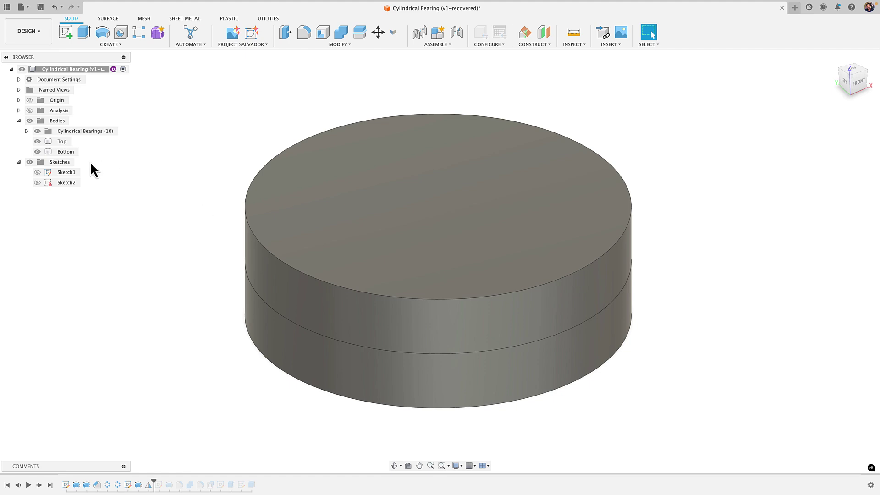
Hide both the Bottom and Top races and orbit to view the ten rollers
{"action": "left_click", "coordinate": [37, 152]}
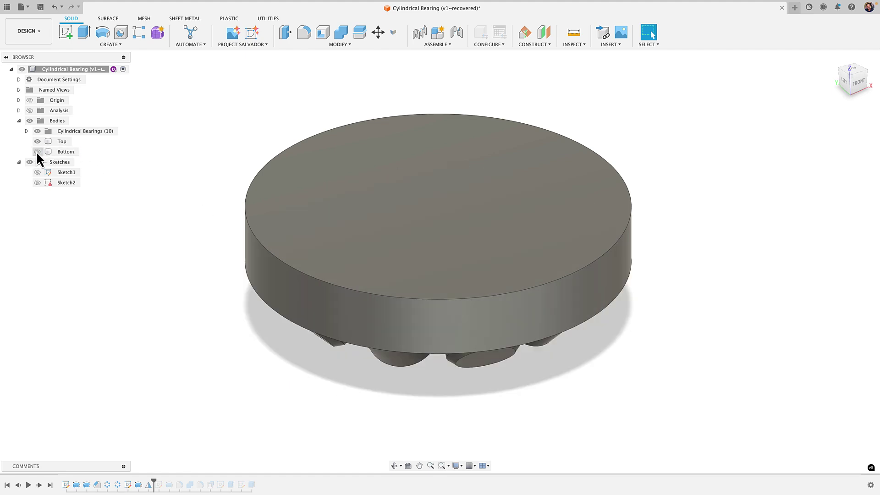
{"action": "left_click", "coordinate": [37, 141]}
{"action": "middle_click_drag", "start_coordinate": [138, 197], "coordinate": [158, 263], "text": "shift"}
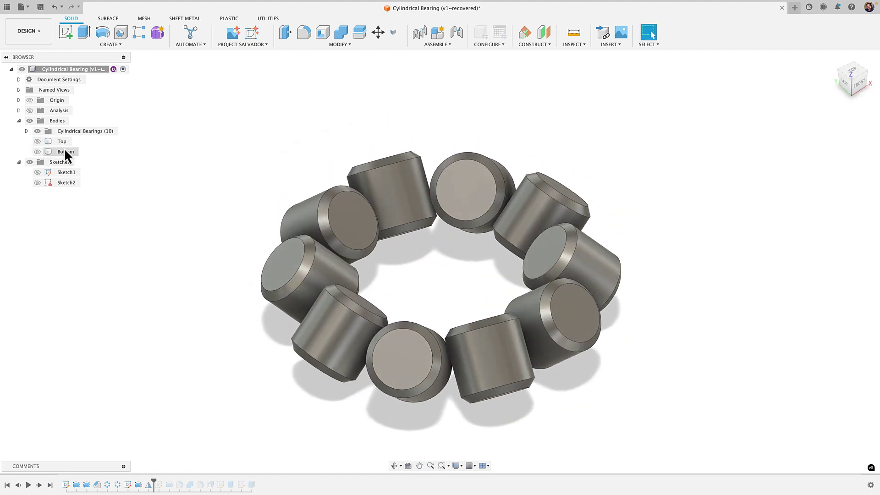
Show the Bottom and Top races again and orbit to a side view from slightly below
{"action": "left_click", "coordinate": [37, 151]}
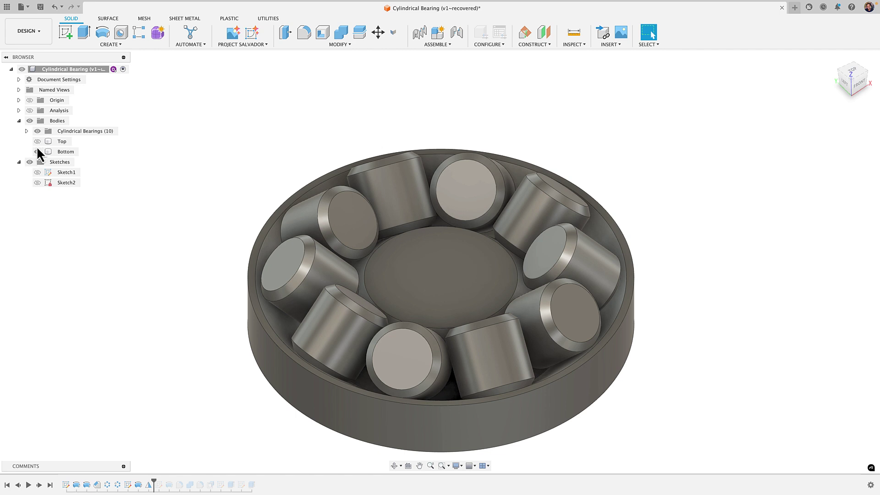
{"action": "left_click", "coordinate": [37, 143]}
{"action": "left_click", "coordinate": [38, 142]}
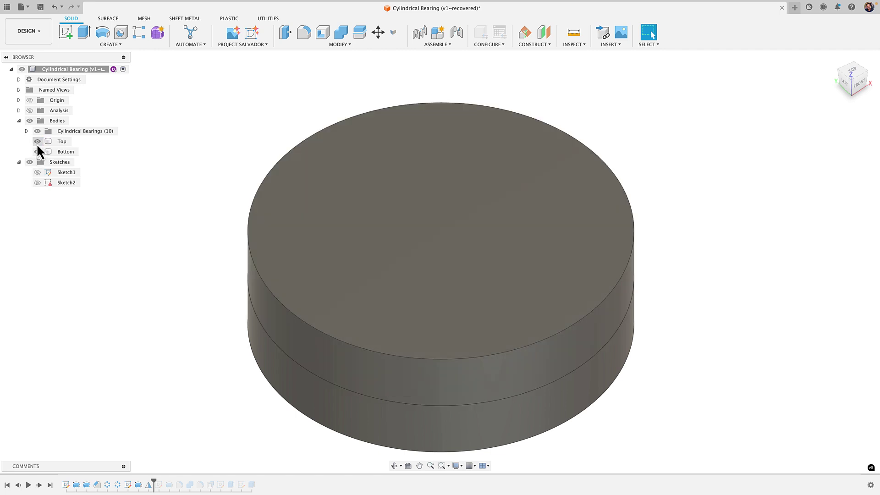
{"action": "left_click", "coordinate": [37, 143]}
{"action": "middle_click_drag", "start_coordinate": [433, 212], "coordinate": [452, 269], "text": "shift"}
{"action": "left_click", "coordinate": [435, 212]}
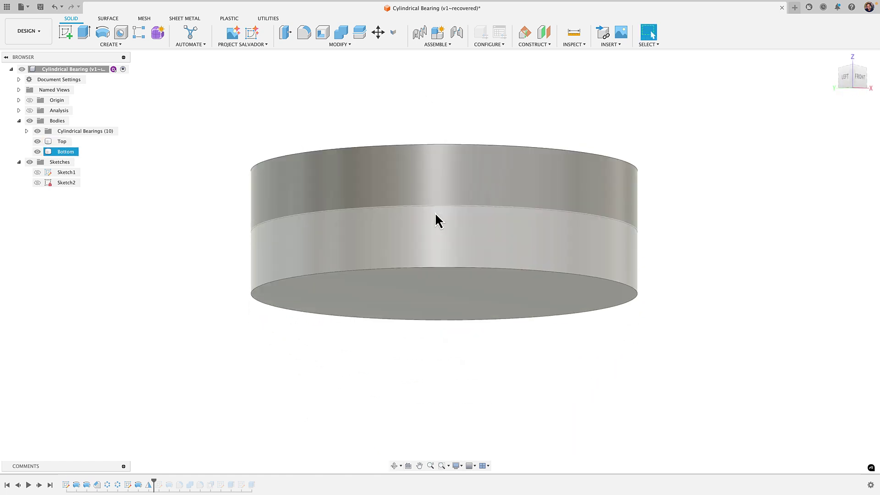
Return to the home view, hide the Top body, and orbit to look down on the rollers in Bottom
{"action": "left_click", "coordinate": [408, 357]}
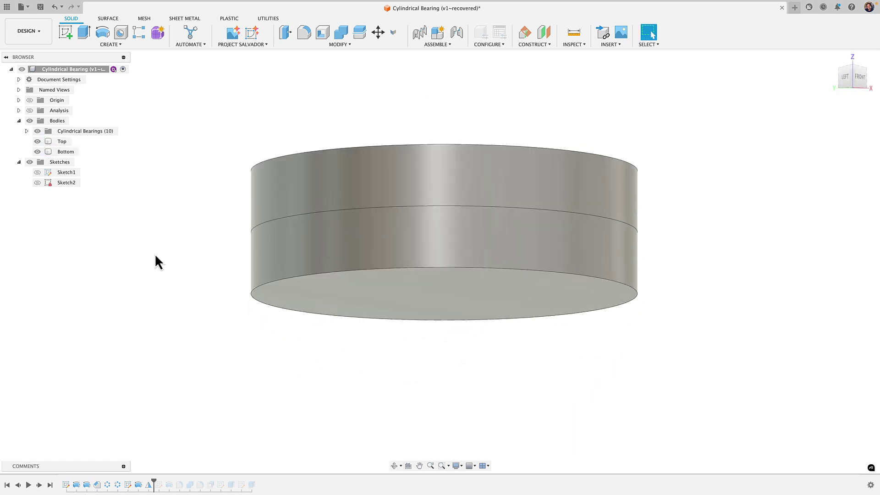
{"action": "key", "text": "F5"}
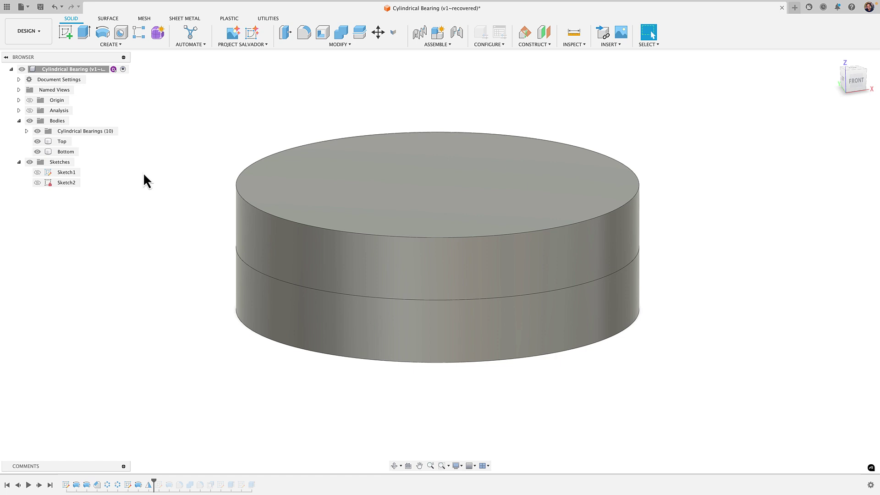
{"action": "left_click", "coordinate": [439, 161]}
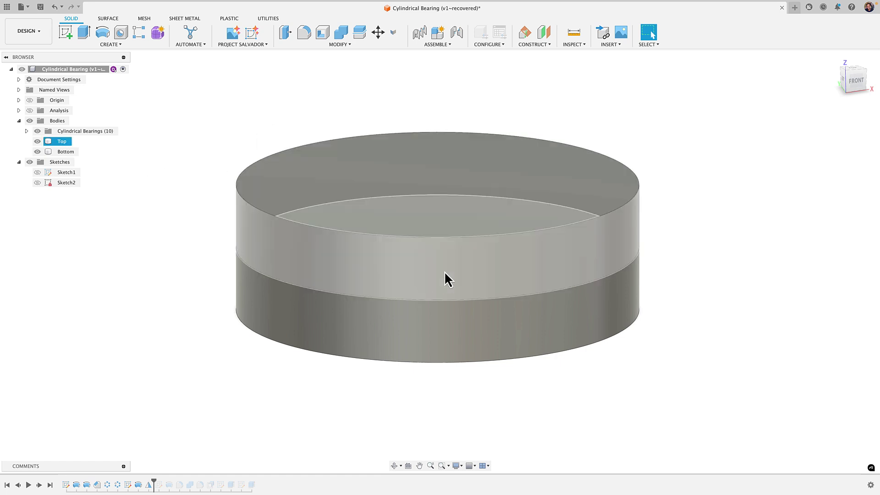
{"action": "left_click", "coordinate": [184, 159]}
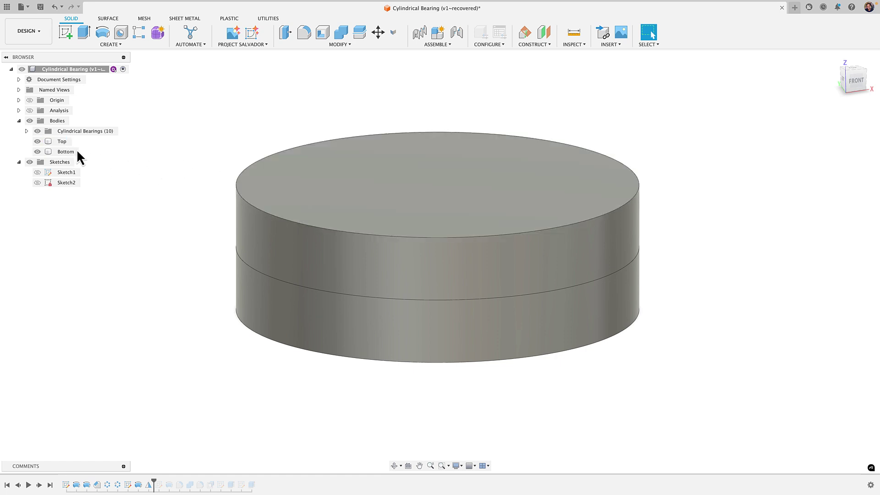
{"action": "left_click", "coordinate": [42, 142]}
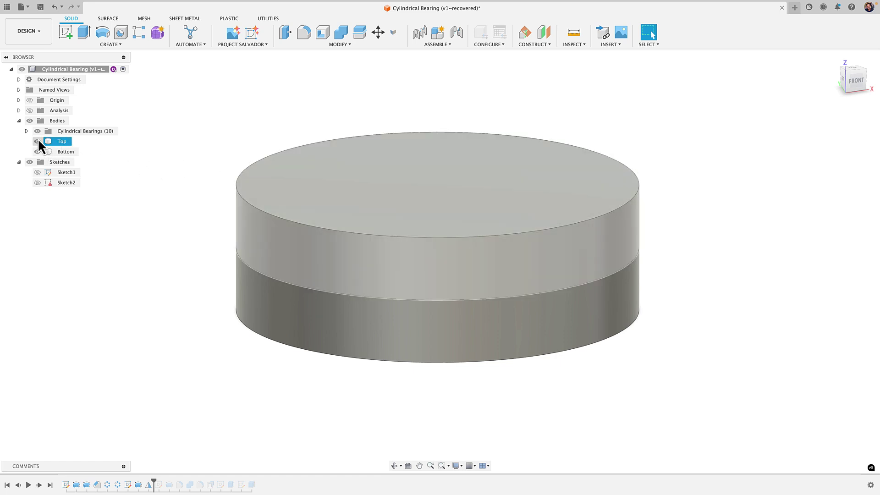
{"action": "left_click", "coordinate": [38, 141]}
{"action": "middle_click_drag", "start_coordinate": [182, 211], "coordinate": [310, 201], "text": "shift"}
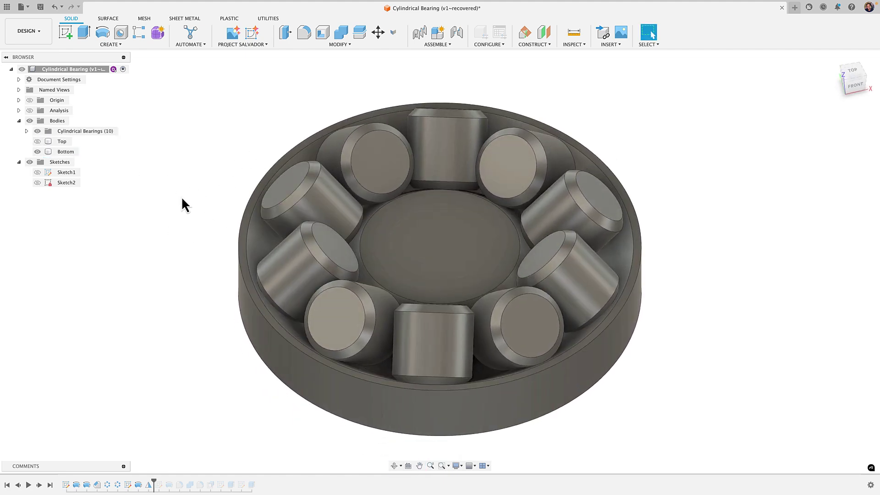
{"action": "middle_click_drag", "start_coordinate": [182, 199], "coordinate": [182, 193], "text": "shift"}
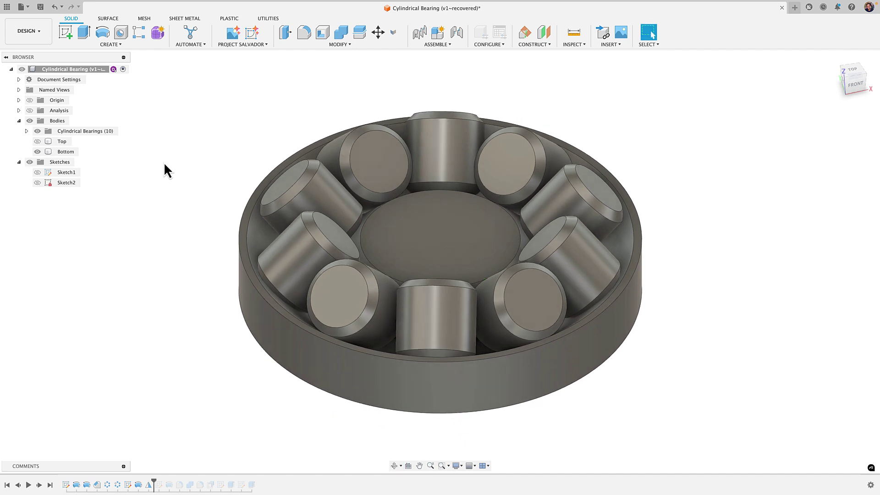